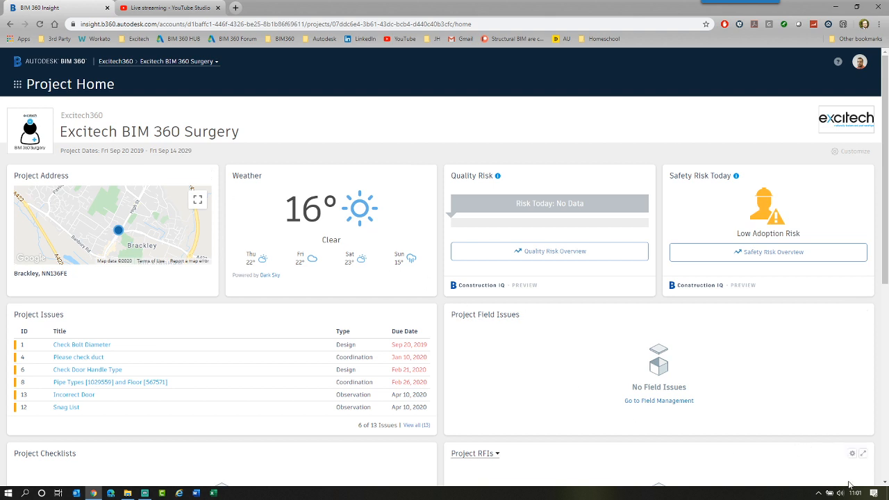
Show the desktop and launch AutoCAD Plant 3D
{"action": "left_click", "coordinate": [887, 492]}
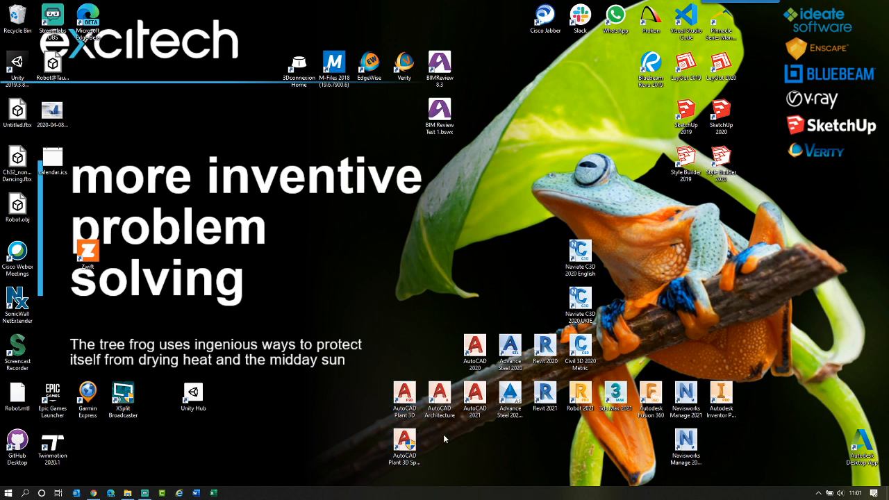
{"action": "double_click", "coordinate": [401, 397]}
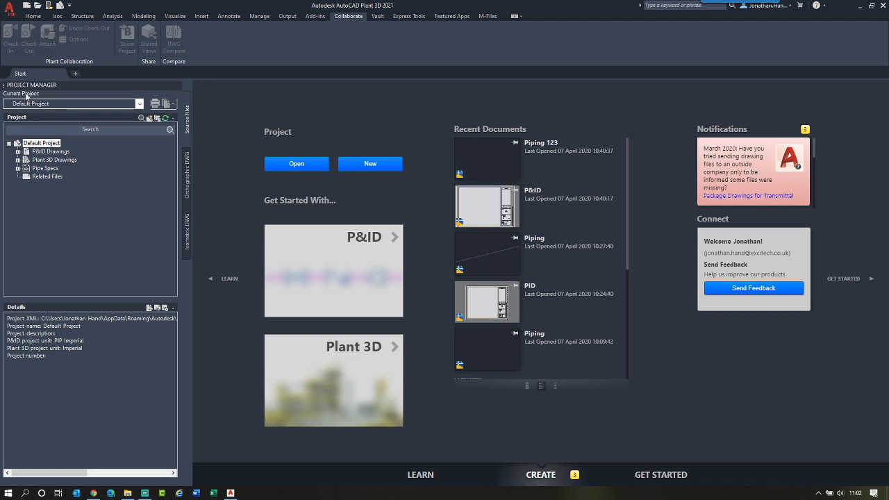
Start a new project in the Project Manager and name it Surgery 31, leaving the description empty
{"action": "key", "text": "ctrl"}
{"action": "left_click", "coordinate": [139, 103]}
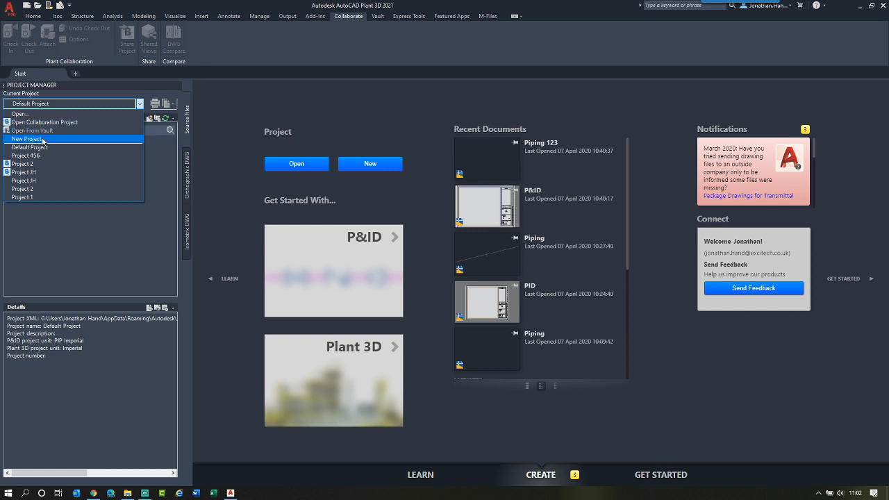
{"action": "left_click", "coordinate": [38, 140]}
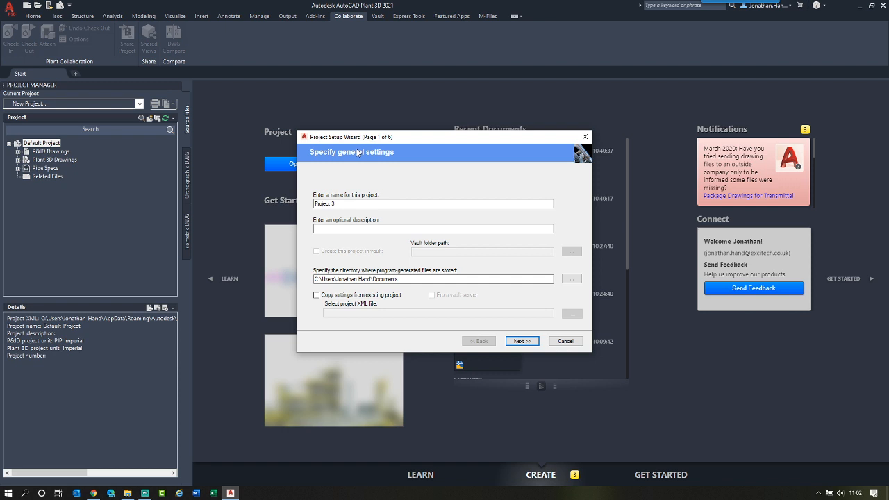
{"action": "left_click_drag", "start_coordinate": [344, 204], "coordinate": [300, 207]}
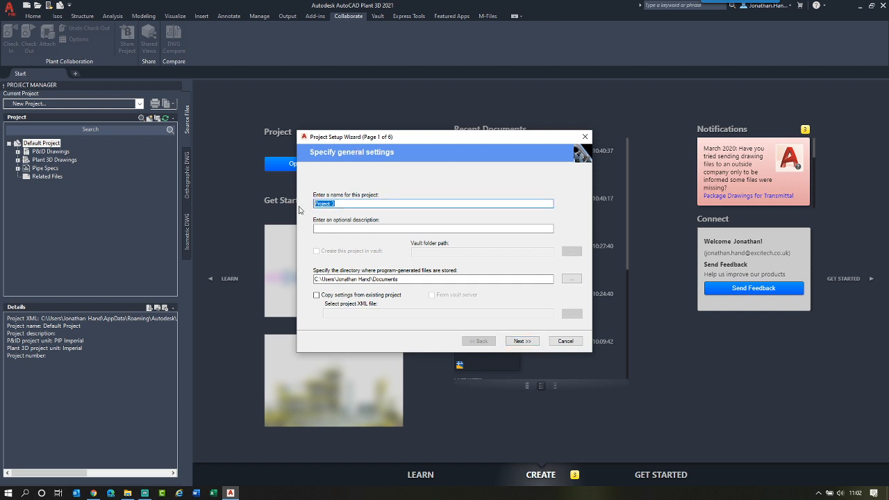
{"action": "type", "text": "Surgery 31"}
{"action": "left_click", "coordinate": [344, 231]}
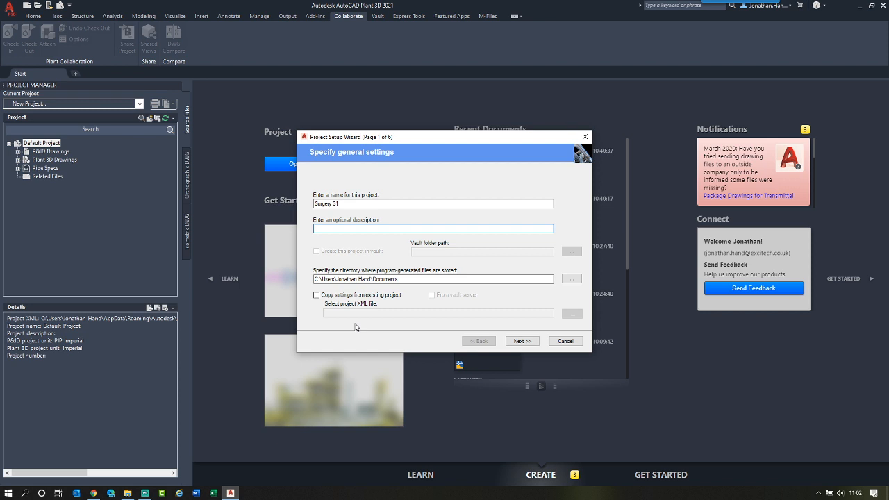
{"action": "left_click", "coordinate": [522, 341]}
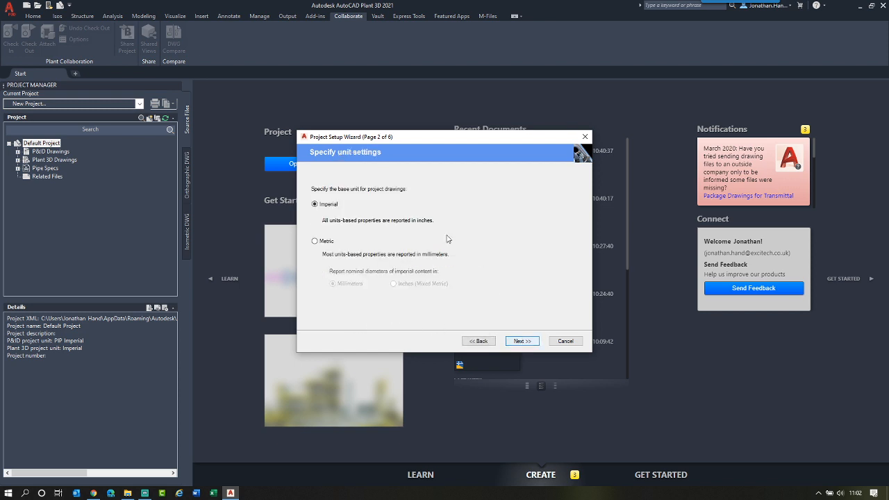
Set the project's base unit to metric with diameters in millimeters, and keep the PIP symbology standard and default P&ID directory
{"action": "left_click", "coordinate": [315, 241]}
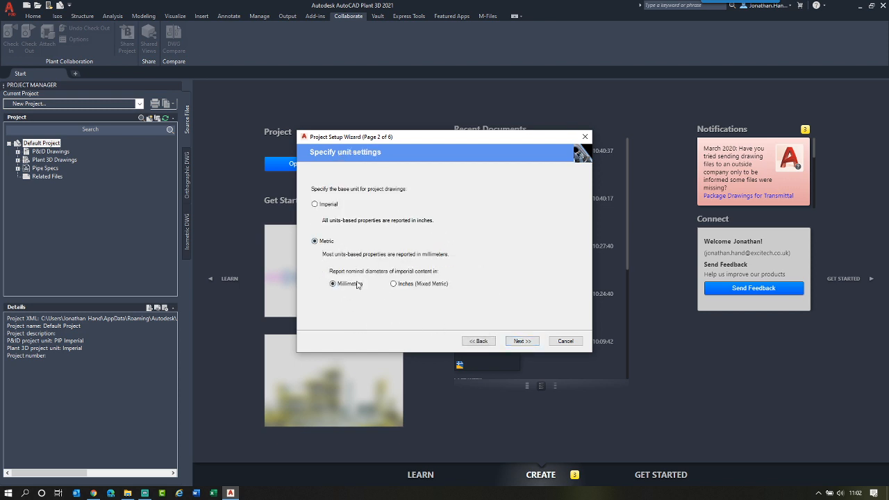
{"action": "left_click", "coordinate": [528, 343]}
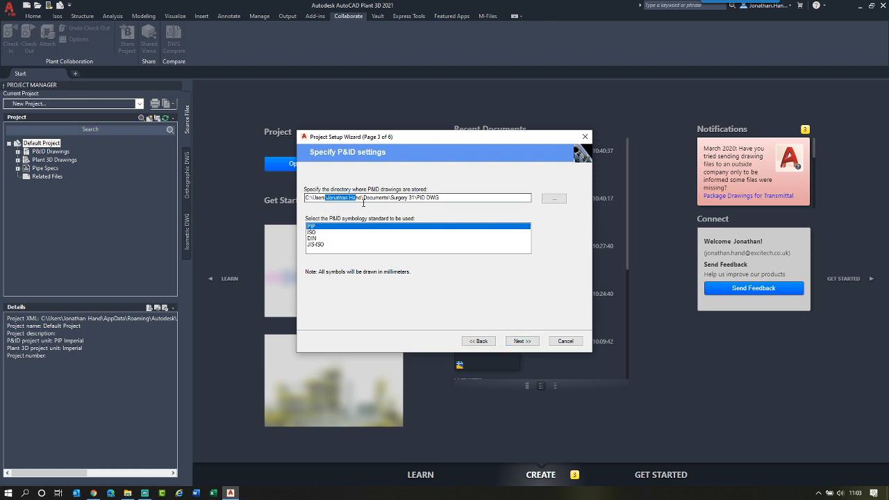
{"action": "left_click_drag", "start_coordinate": [325, 197], "coordinate": [463, 194]}
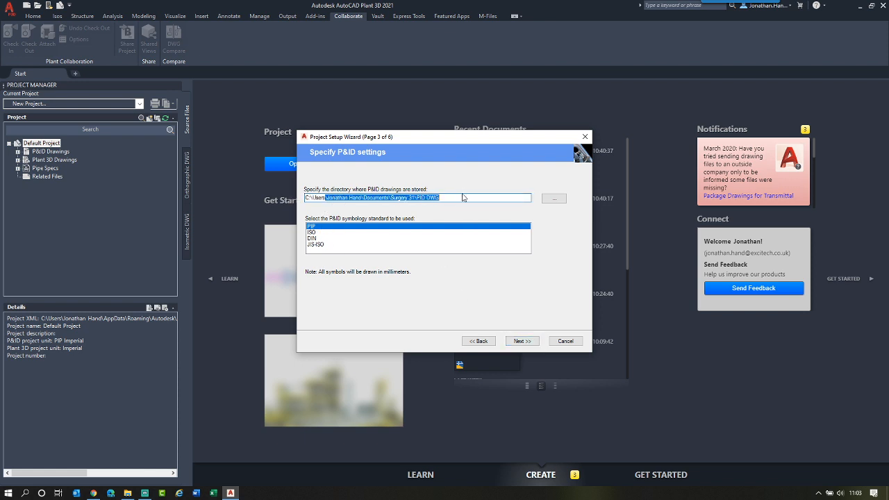
{"action": "left_click", "coordinate": [461, 197]}
{"action": "left_click", "coordinate": [522, 341]}
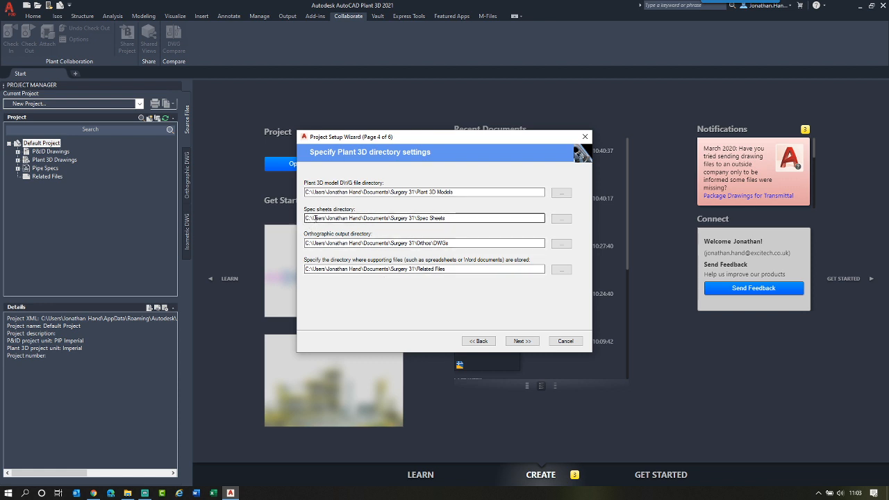
Finish creating the project with the default Plant 3D directories and the Single User SQLite local database
{"action": "left_click_drag", "start_coordinate": [316, 218], "coordinate": [464, 218]}
{"action": "left_click", "coordinate": [457, 222]}
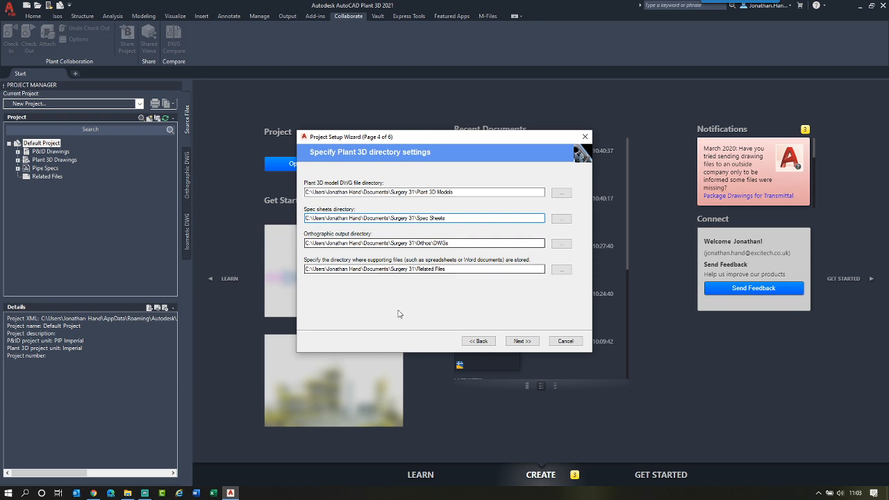
{"action": "left_click", "coordinate": [521, 341]}
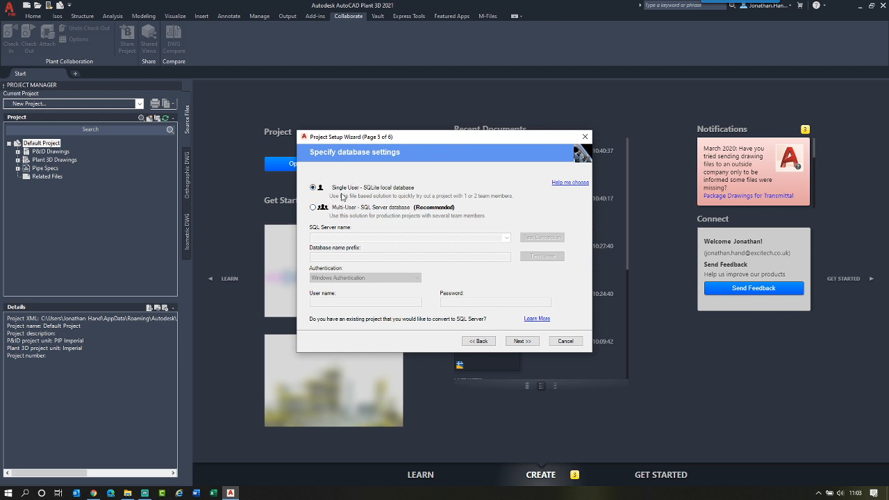
{"action": "left_click", "coordinate": [527, 342]}
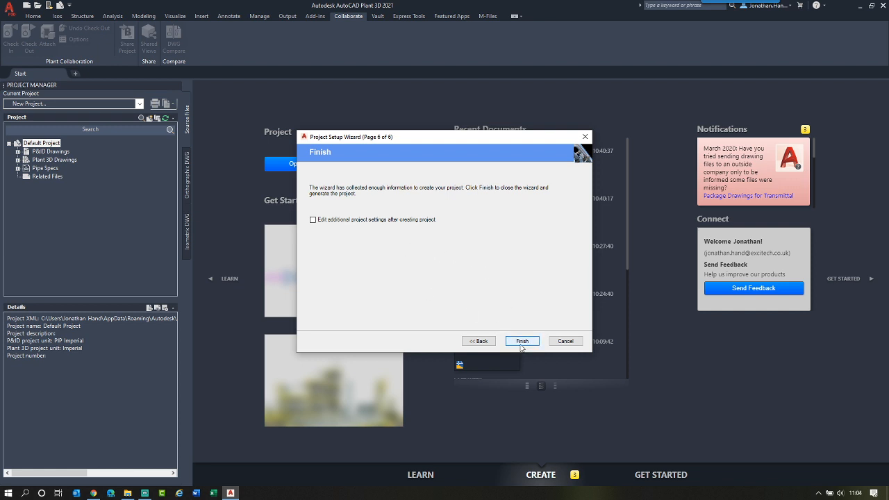
{"action": "left_click", "coordinate": [521, 343]}
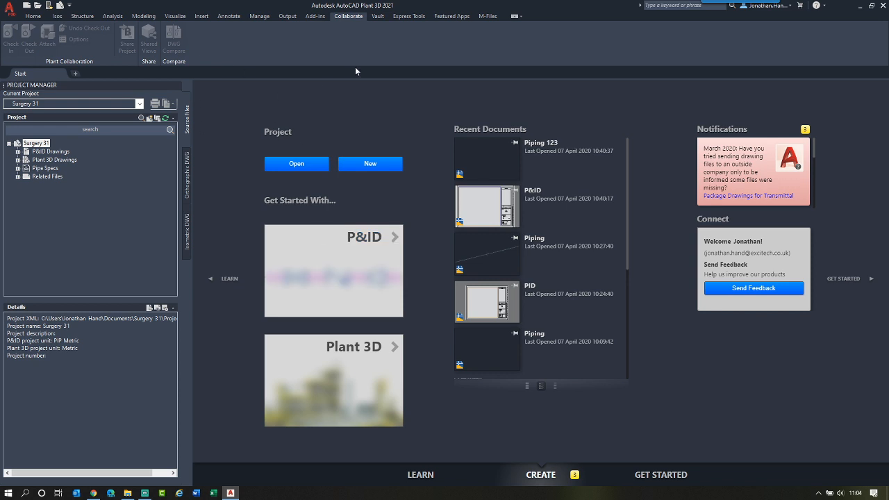
{"action": "left_click", "coordinate": [358, 21]}
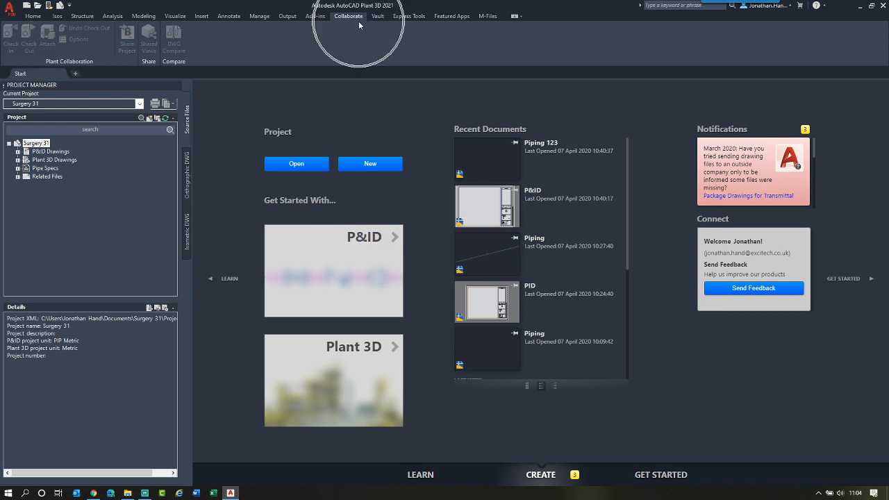
{"action": "key", "text": "ctrl"}
{"action": "key", "text": "ctrl"}
{"action": "key", "text": "ctrl"}
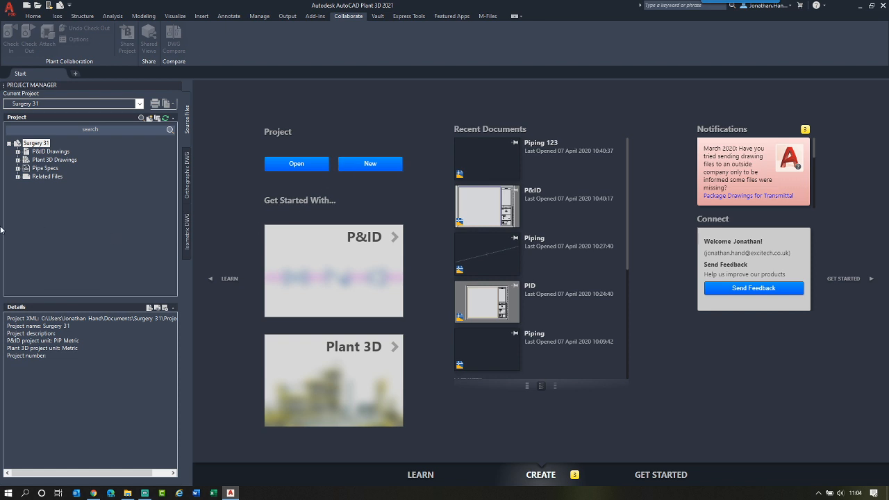
Create a new drawing named Piping under Plant 3D Drawings using the default template
{"action": "right_click", "coordinate": [35, 159]}
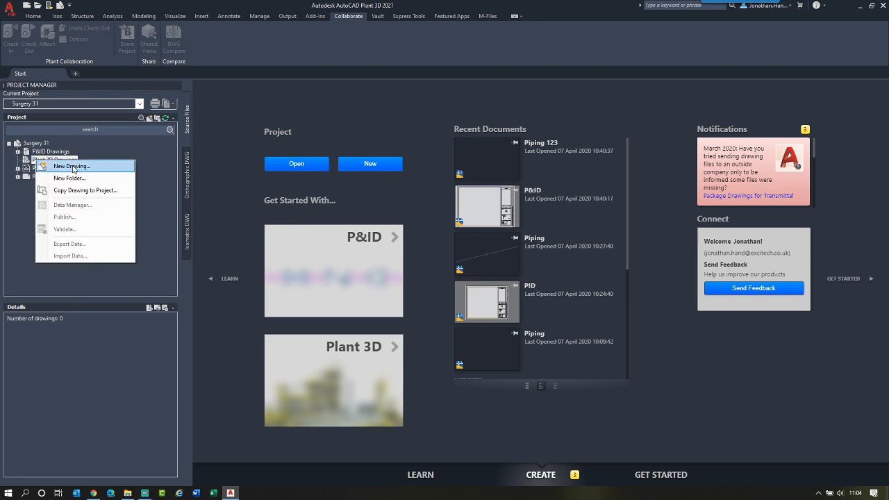
{"action": "left_click", "coordinate": [73, 167]}
{"action": "type", "text": "Piping.dwg"}
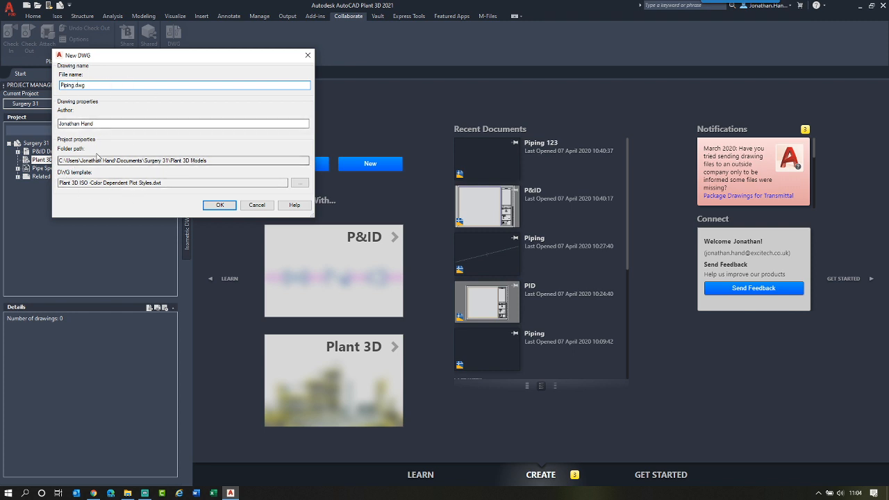
{"action": "left_click", "coordinate": [219, 206]}
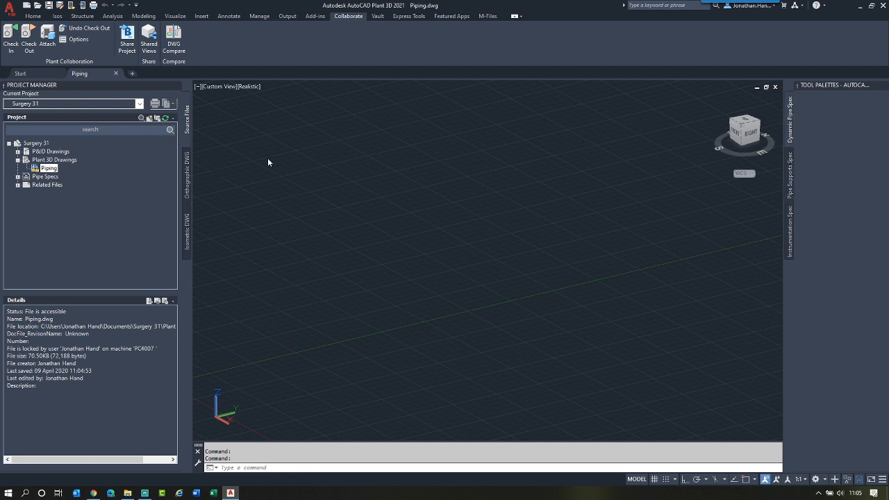
{"action": "left_click", "coordinate": [295, 191]}
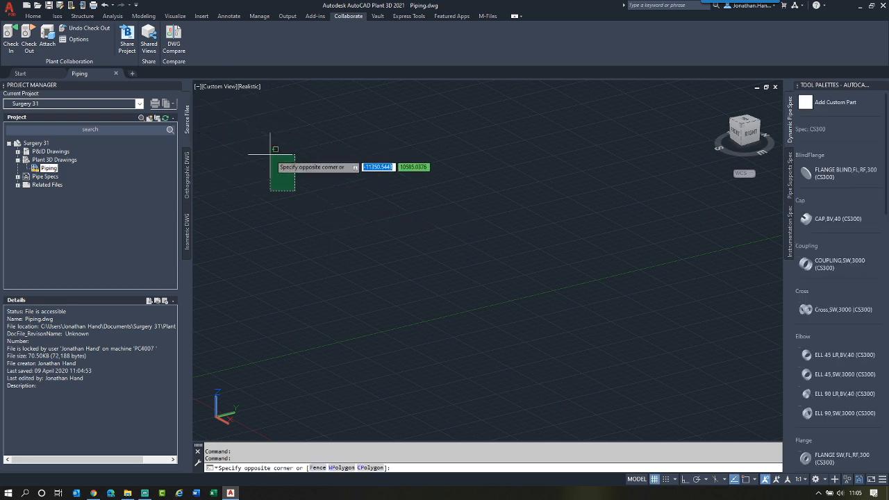
Review when drawings are checked out and checked in within the collaboration options, keeping the existing choices
{"action": "left_click", "coordinate": [80, 39]}
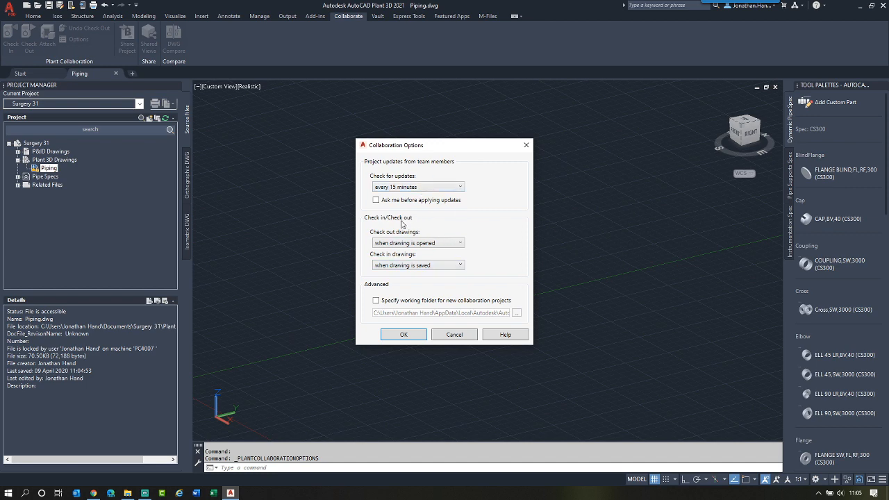
{"action": "left_click", "coordinate": [448, 242]}
{"action": "left_click", "coordinate": [392, 249]}
{"action": "left_click", "coordinate": [453, 265]}
{"action": "left_click", "coordinate": [451, 265]}
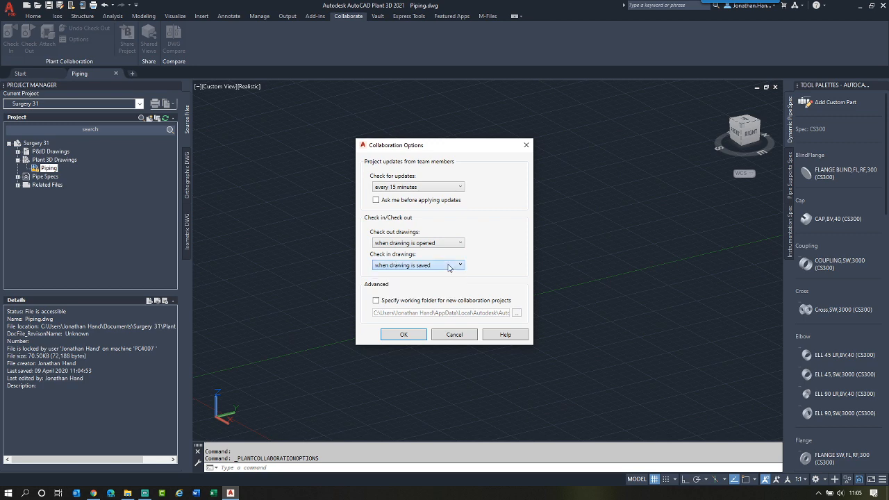
{"action": "left_click", "coordinate": [439, 267]}
{"action": "left_click", "coordinate": [456, 245]}
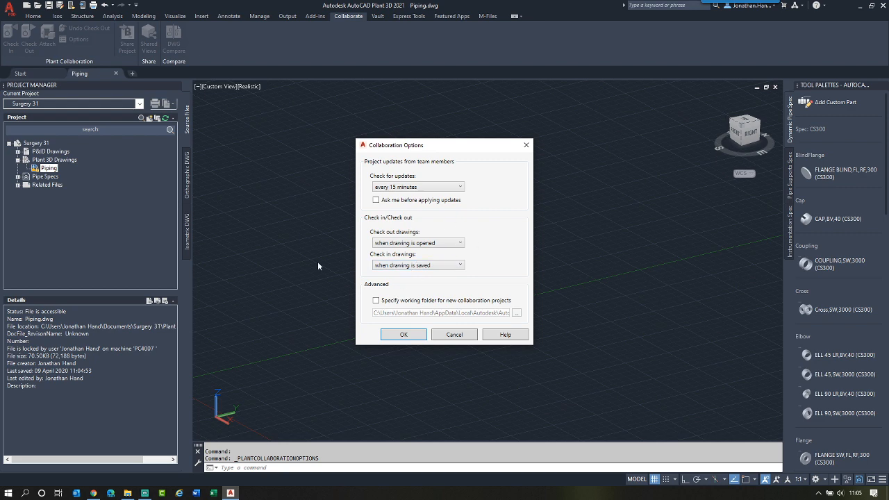
{"action": "left_click", "coordinate": [415, 334]}
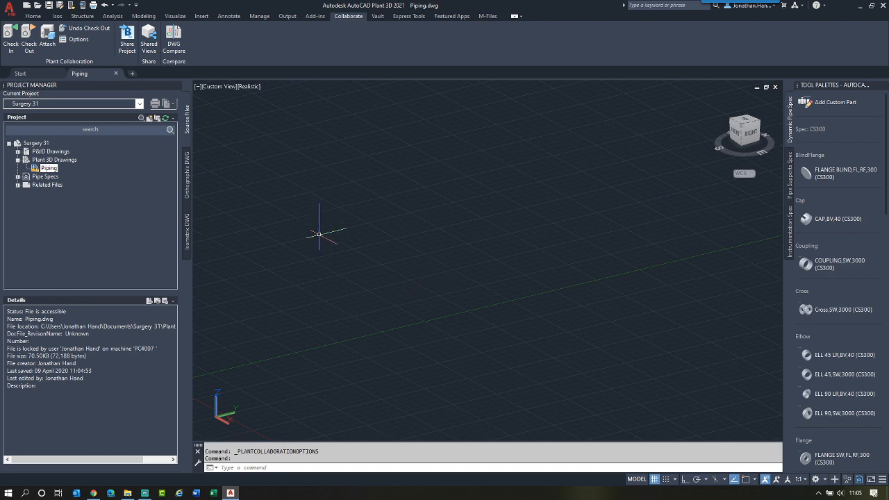
Arrange Plant 3D and the Chrome window showing BIM 360 side by side on the screen
{"action": "left_click_drag", "start_coordinate": [456, 7], "coordinate": [1, 119]}
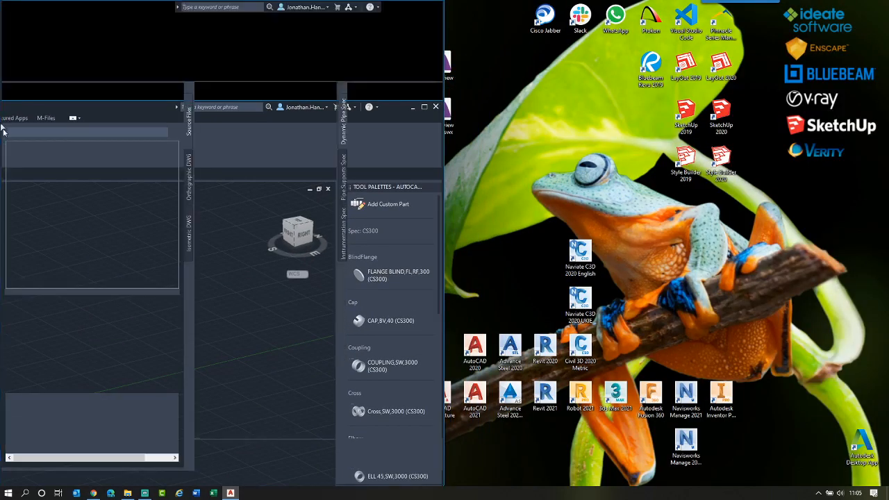
{"action": "left_click", "coordinate": [95, 493]}
{"action": "left_click_drag", "start_coordinate": [280, 7], "coordinate": [888, 84]}
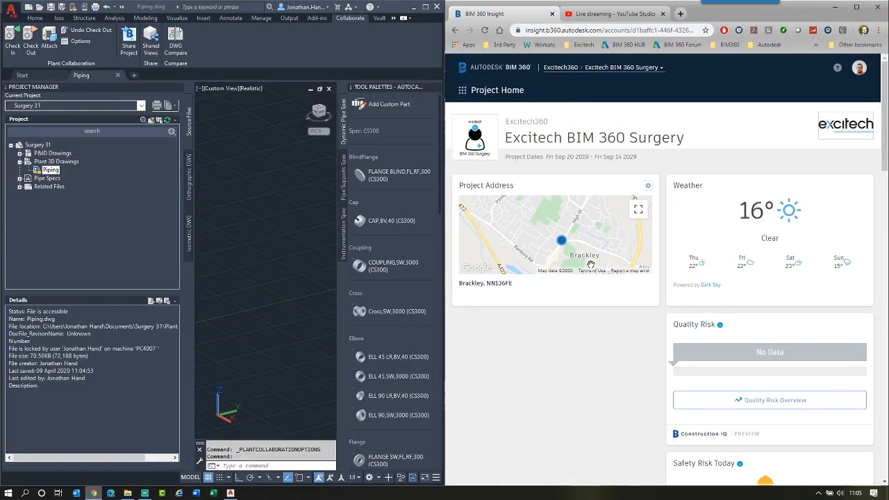
{"action": "left_click", "coordinate": [255, 197]}
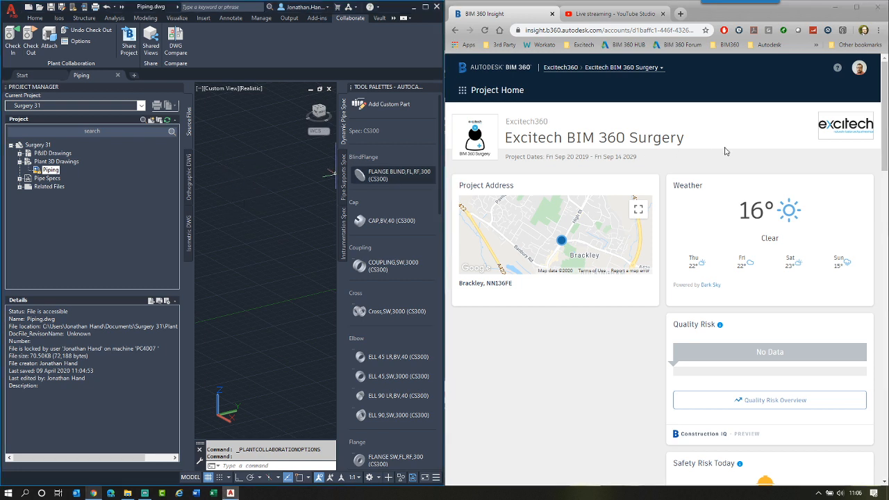
Open Document Management for the BIM 360 project and display the Project Files folder
{"action": "left_click", "coordinate": [462, 90]}
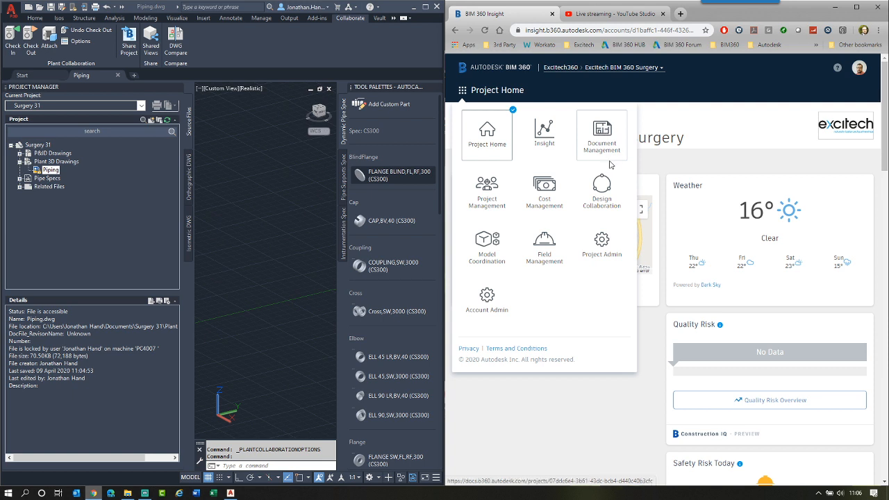
{"action": "left_click", "coordinate": [598, 141]}
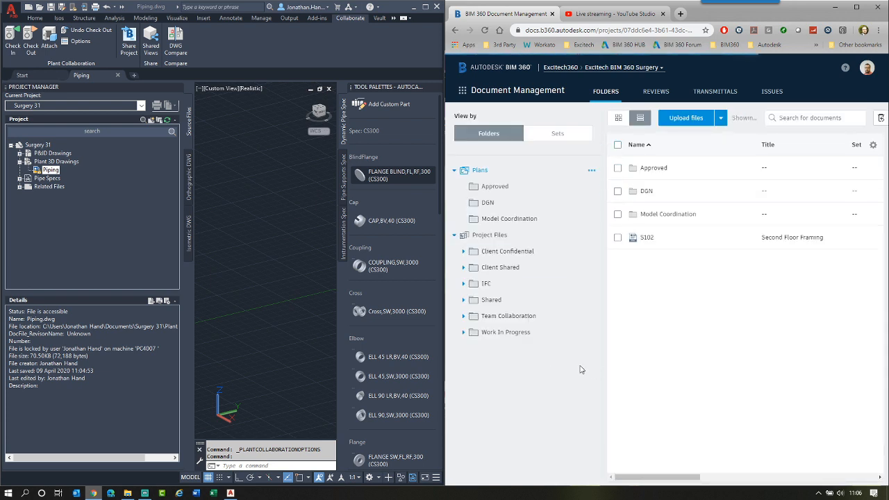
{"action": "left_click", "coordinate": [501, 240]}
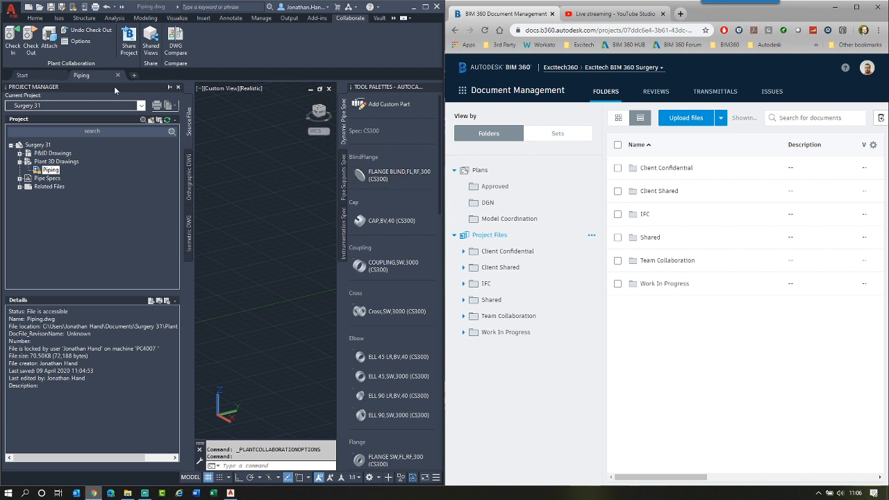
Start sharing the Surgery 31 project to the cloud and agree to close its open drawings
{"action": "left_click", "coordinate": [131, 43]}
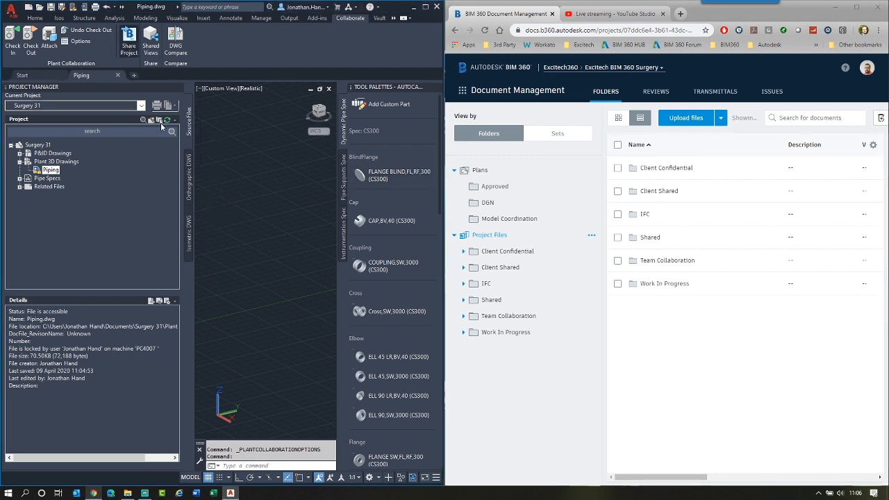
{"action": "left_click_drag", "start_coordinate": [424, 152], "coordinate": [209, 138]}
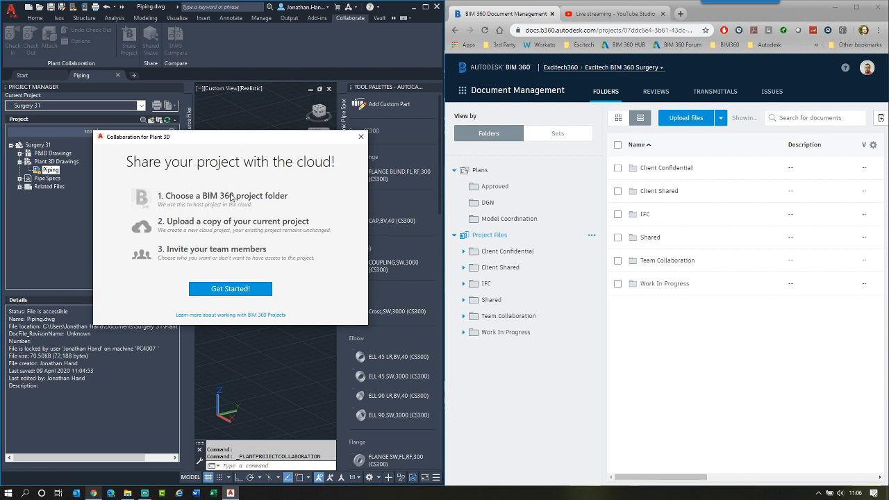
{"action": "left_click", "coordinate": [605, 70]}
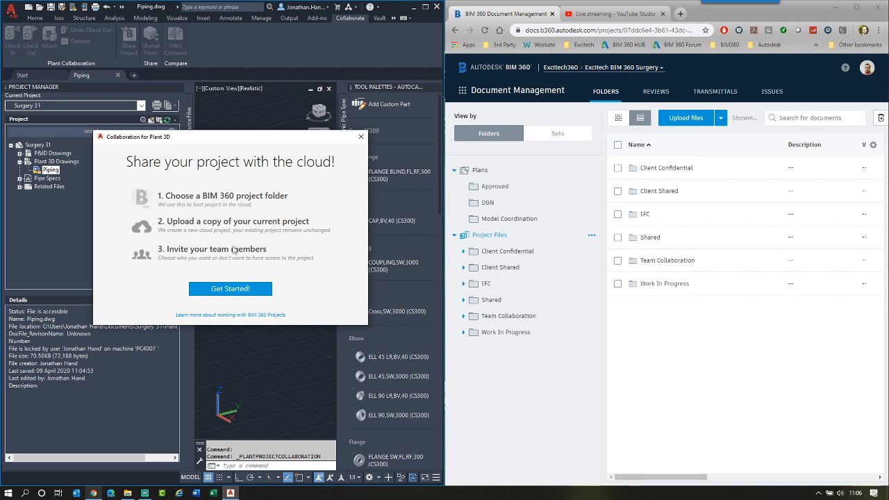
{"action": "left_click", "coordinate": [221, 295]}
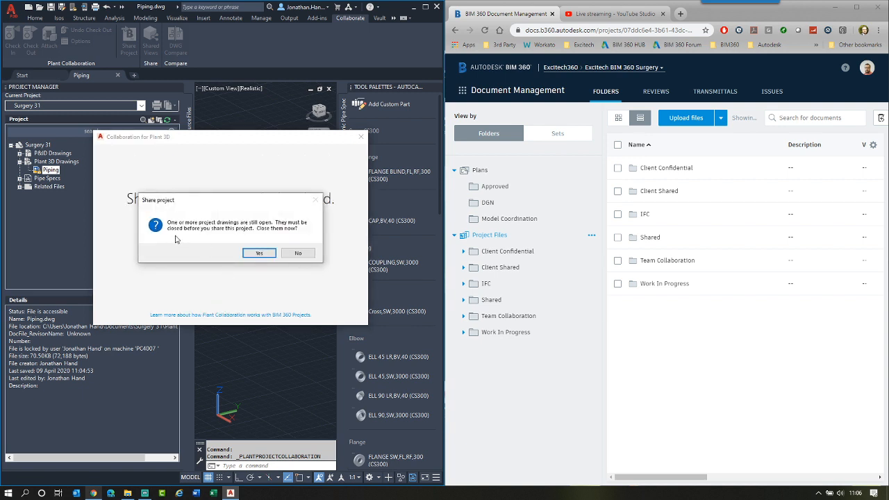
{"action": "left_click", "coordinate": [257, 254]}
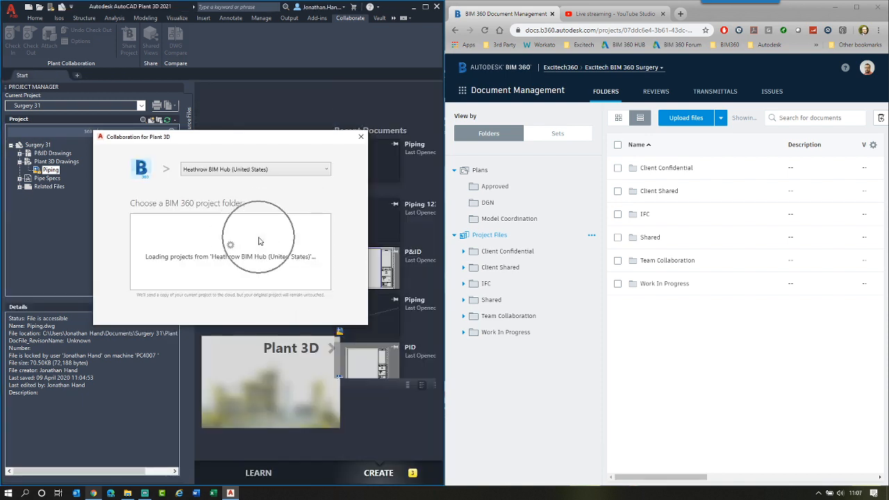
Choose the Excitech BIM 360 Surgery project in the Excitech360 (United States) hub and upload the project to it
{"action": "left_click", "coordinate": [304, 174]}
{"action": "left_click", "coordinate": [217, 182]}
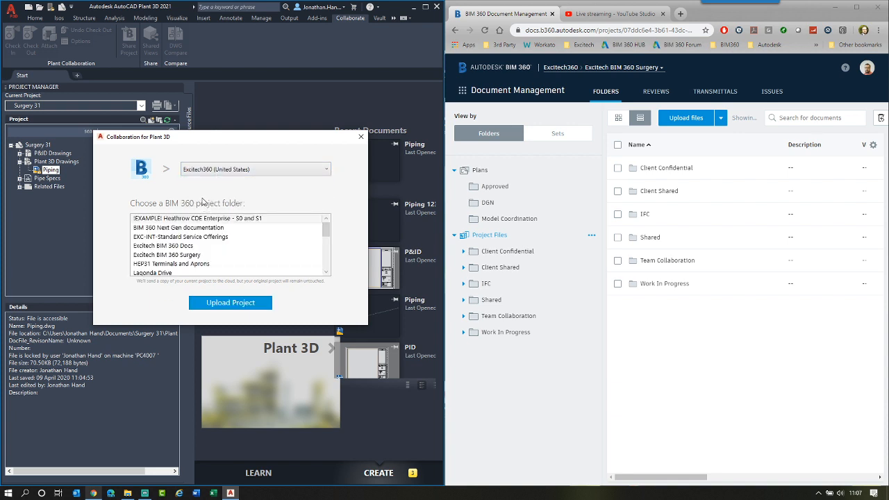
{"action": "left_click", "coordinate": [328, 273]}
{"action": "scroll", "coordinate": [328, 273], "scroll_direction": "down", "scroll_amount": 4}
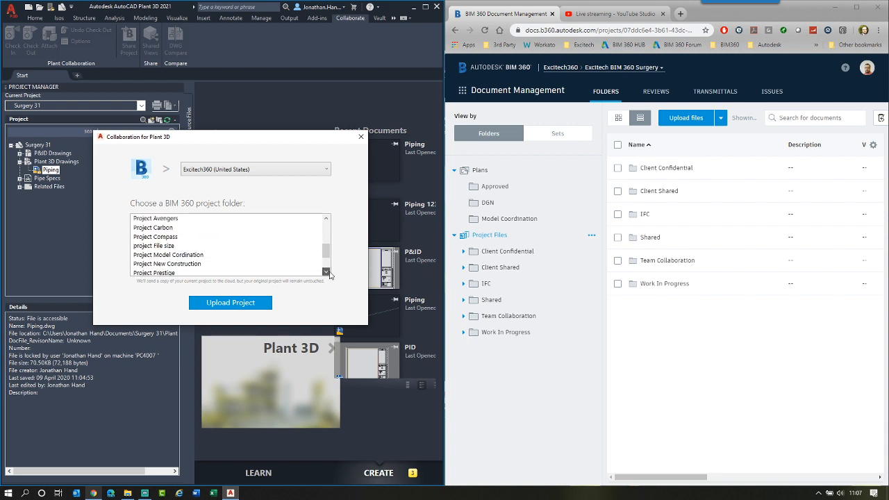
{"action": "left_click_drag", "start_coordinate": [326, 256], "coordinate": [332, 220]}
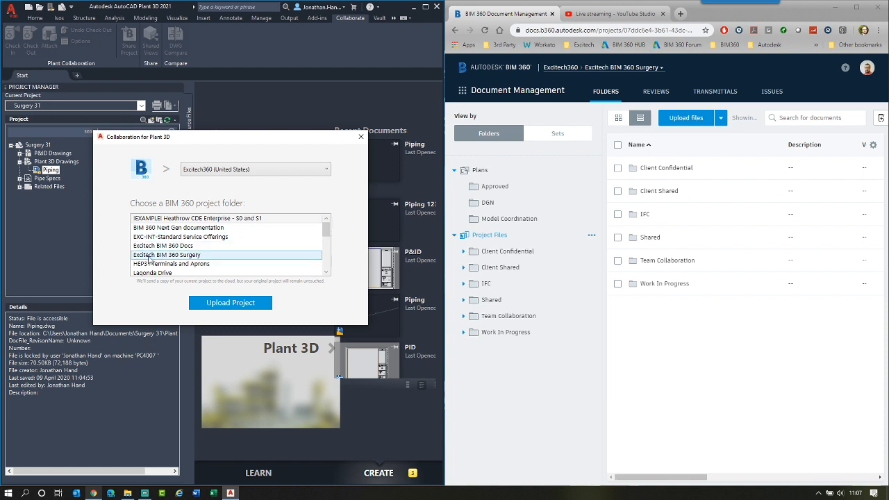
{"action": "left_click", "coordinate": [149, 257]}
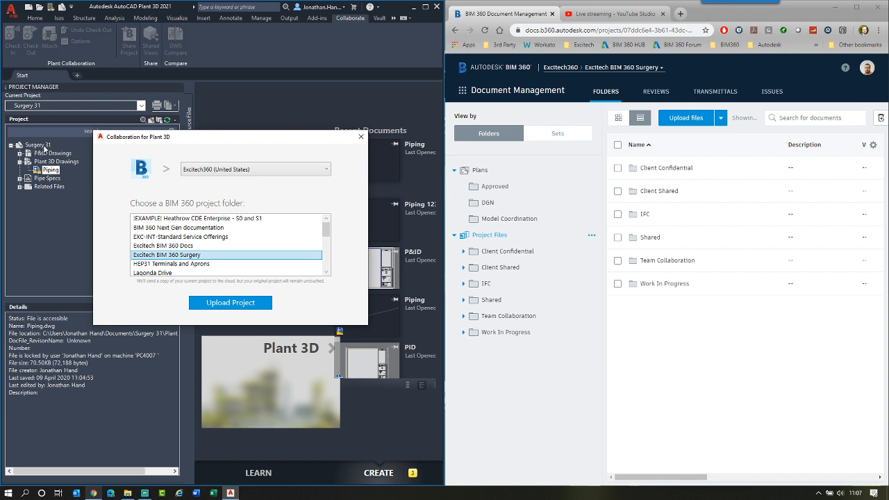
{"action": "left_click", "coordinate": [238, 305]}
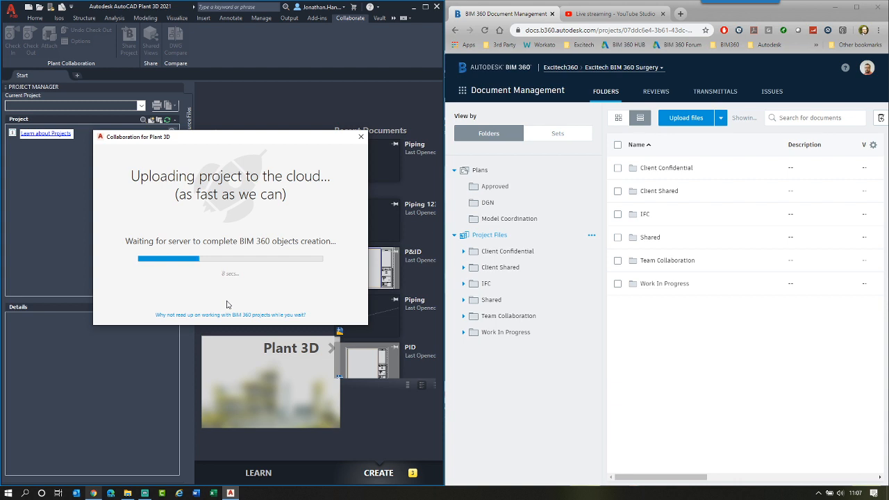
Reload the BIM 360 Project Files in Chrome and examine the contents of the Surgery 31 folder
{"action": "left_click", "coordinate": [490, 31]}
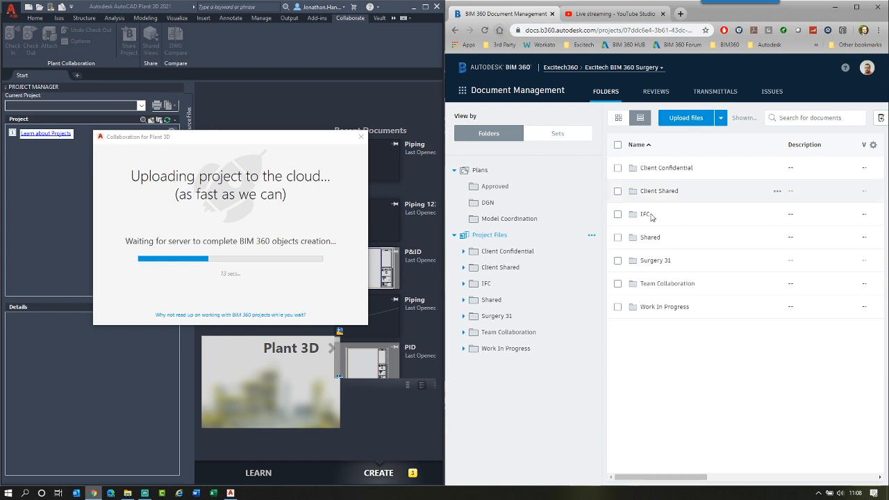
{"action": "left_click", "coordinate": [508, 316]}
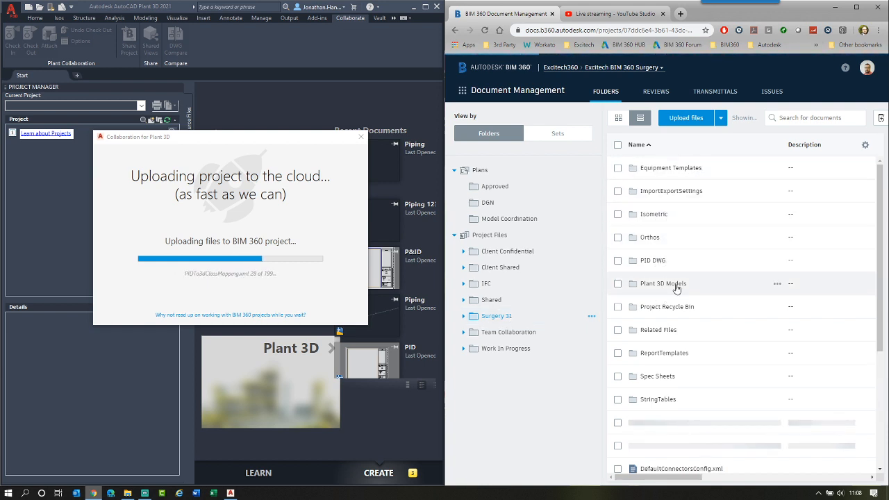
{"action": "scroll", "coordinate": [678, 289], "scroll_direction": "down", "scroll_amount": 3}
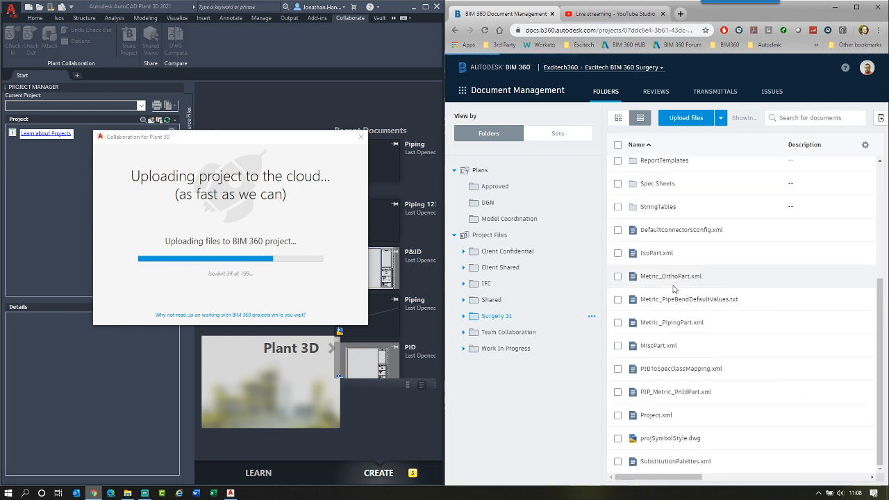
{"action": "scroll", "coordinate": [683, 405], "scroll_direction": "up", "scroll_amount": 3}
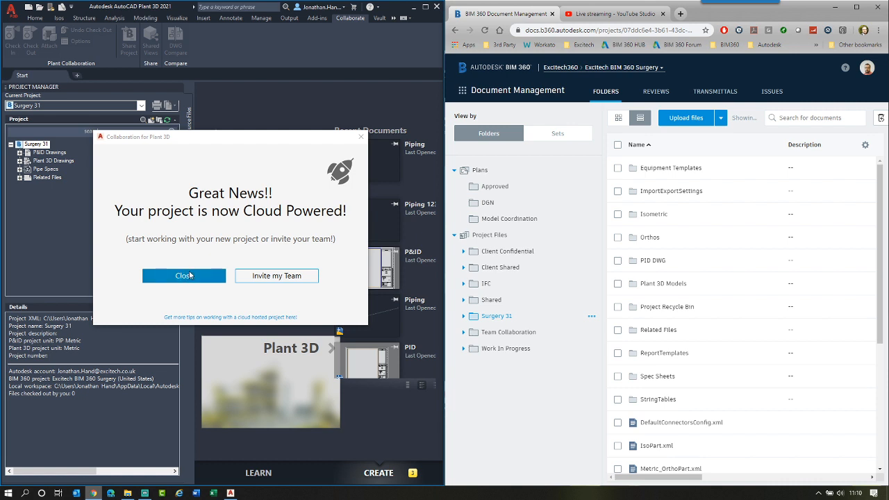
Start inviting the team to the shared project to bring up the Surgery 31 folder permissions in BIM 360
{"action": "left_click", "coordinate": [274, 280]}
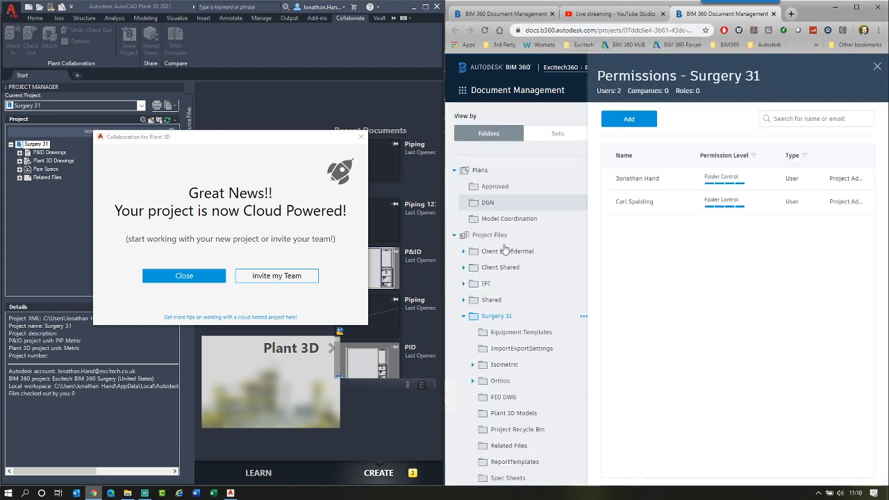
{"action": "key", "text": "ctrl"}
{"action": "key", "text": "ctrl"}
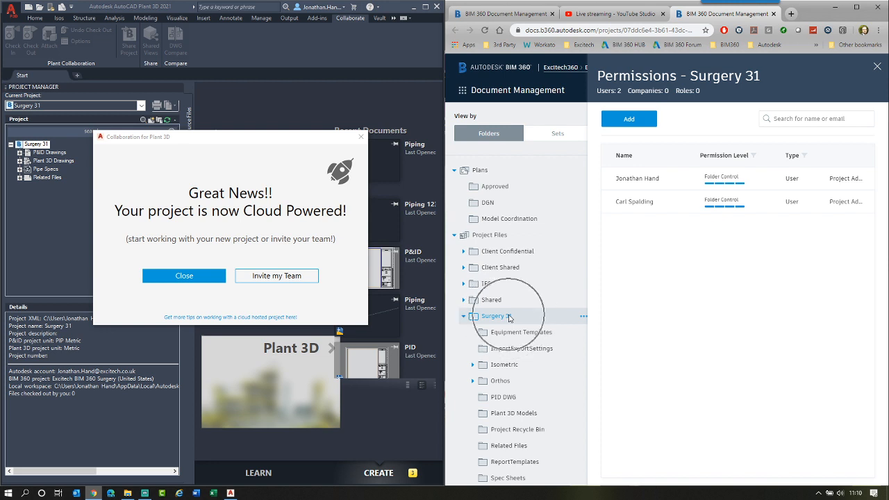
{"action": "key", "text": "ctrl"}
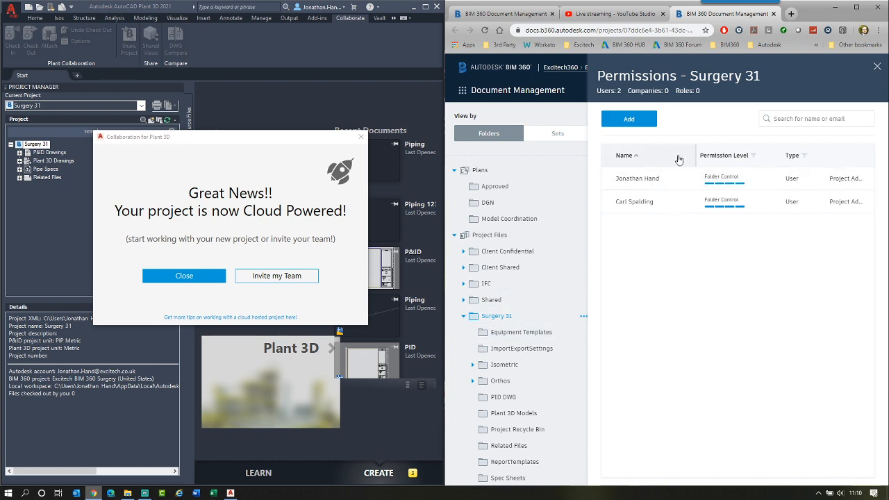
Add another project member to the Surgery 31 folder permissions with the Folder Control level
{"action": "left_click", "coordinate": [629, 122]}
{"action": "left_click", "coordinate": [610, 199]}
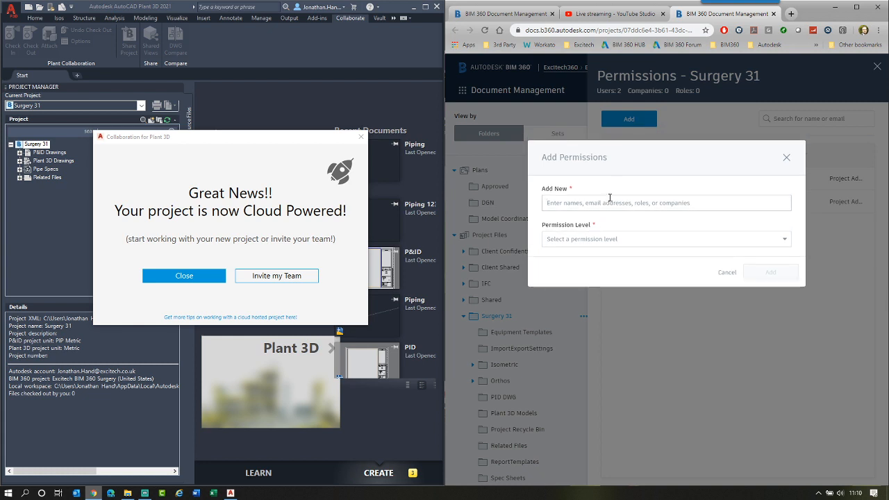
{"action": "type", "text": "jon"}
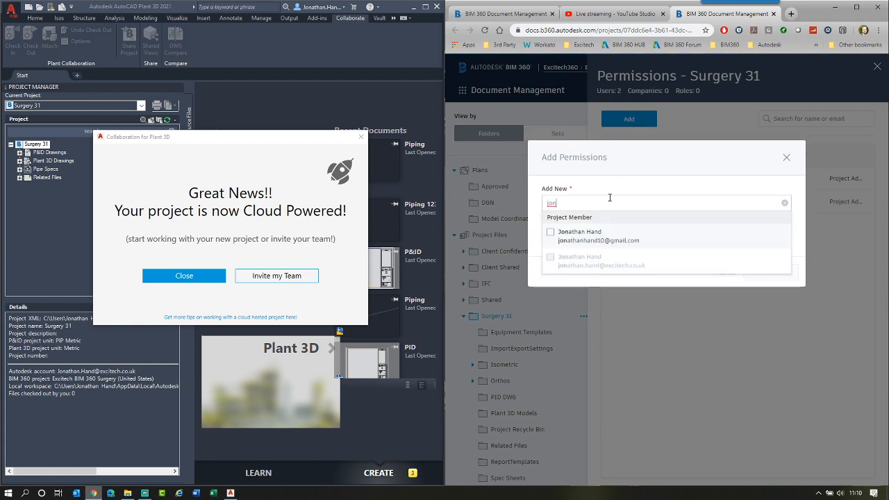
{"action": "left_click", "coordinate": [574, 237]}
{"action": "left_click", "coordinate": [639, 187]}
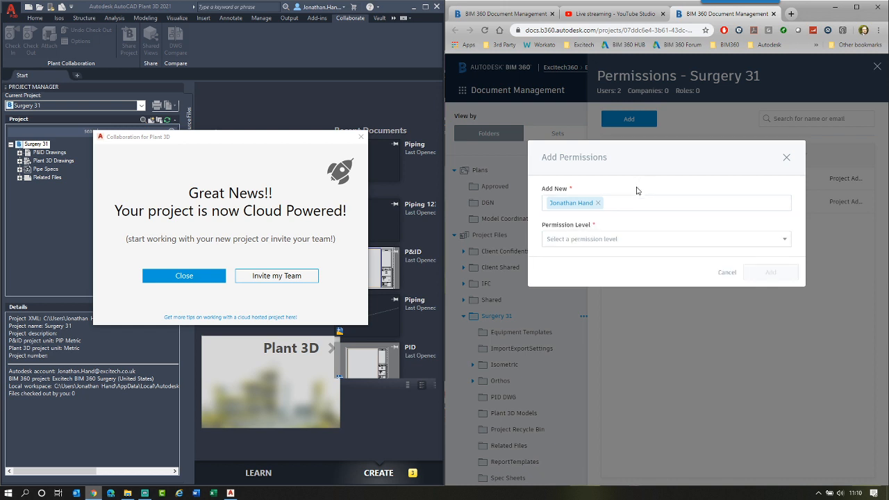
{"action": "left_click", "coordinate": [658, 239]}
{"action": "scroll", "coordinate": [688, 275], "scroll_direction": "down", "scroll_amount": 2}
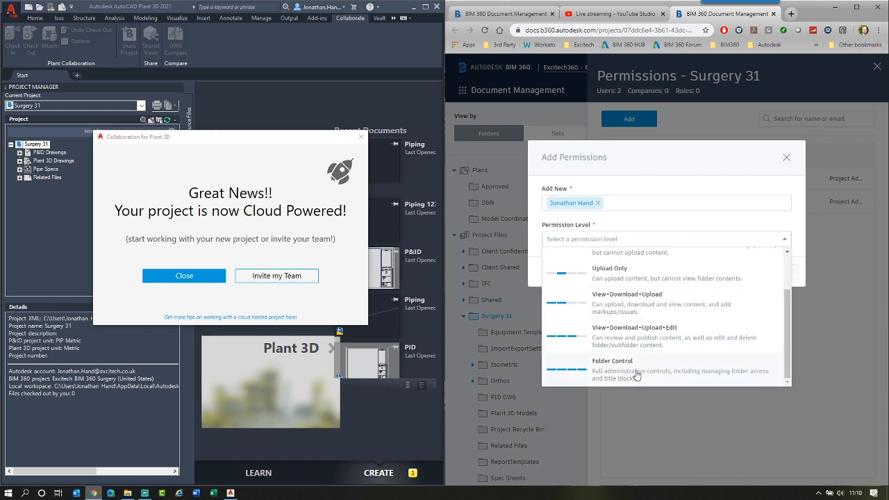
{"action": "left_click", "coordinate": [688, 295]}
{"action": "key", "text": "Return"}
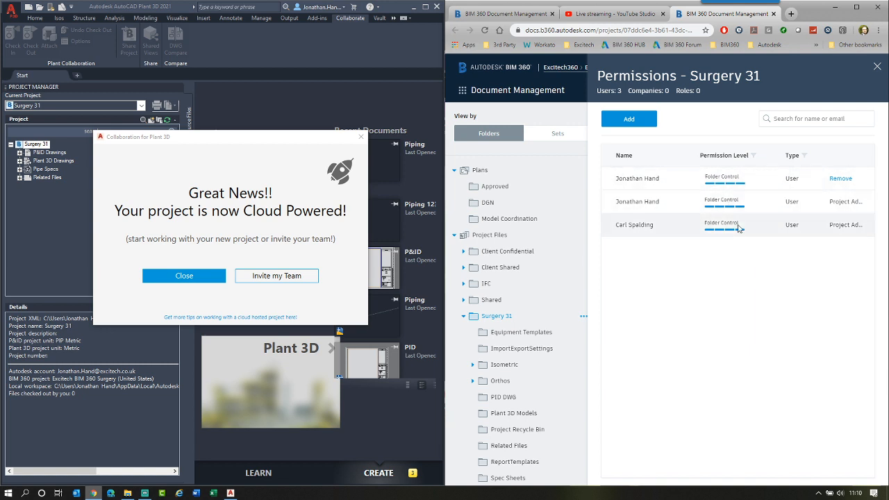
Review the BIM 360 help page explaining the folder permission levels, then return to the permissions list without changing anything
{"action": "left_click", "coordinate": [749, 180]}
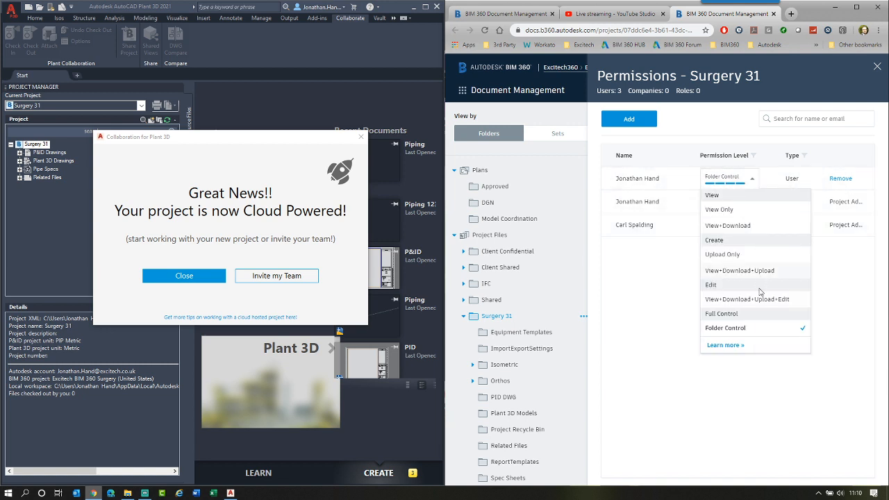
{"action": "left_click", "coordinate": [735, 344]}
{"action": "scroll", "coordinate": [583, 263], "scroll_direction": "down", "scroll_amount": 3}
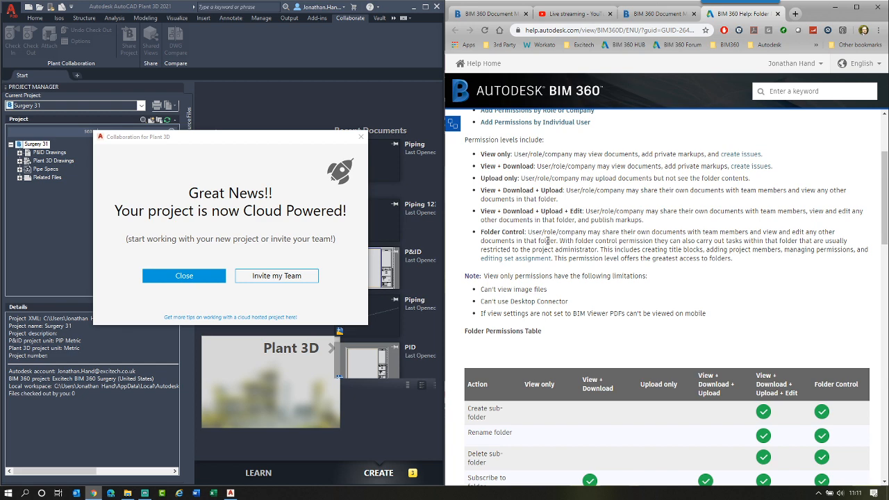
{"action": "scroll", "coordinate": [549, 236], "scroll_direction": "up", "scroll_amount": 3}
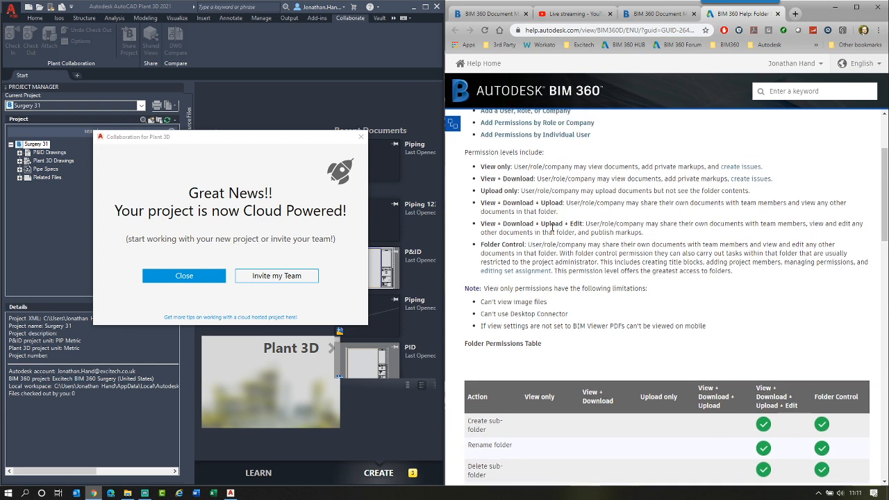
{"action": "left_click", "coordinate": [778, 14]}
{"action": "left_click", "coordinate": [648, 266]}
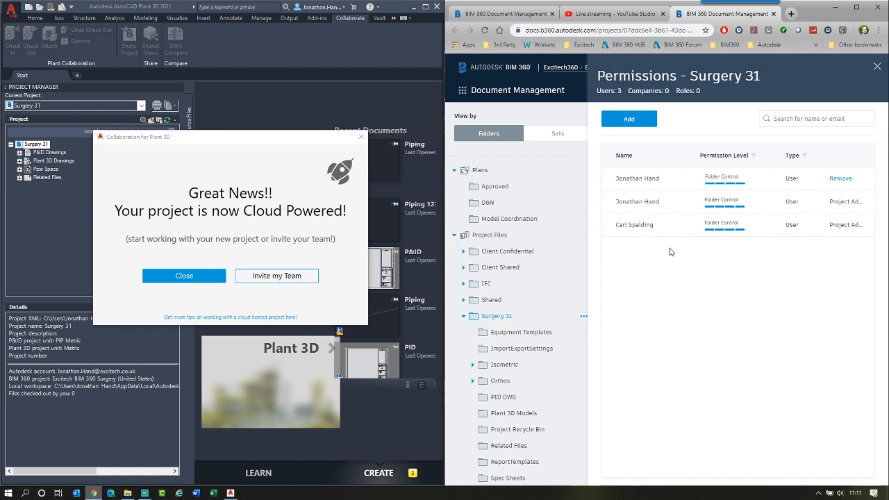
Close the sharing dialog in Plant 3D and select the Piping drawing under Plant 3D Drawings to inspect its checkout status
{"action": "left_click", "coordinate": [185, 278]}
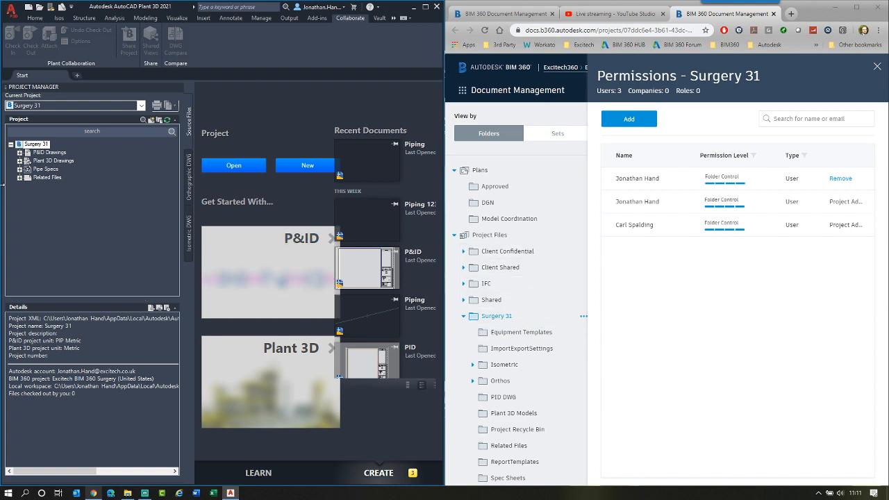
{"action": "left_click", "coordinate": [21, 161]}
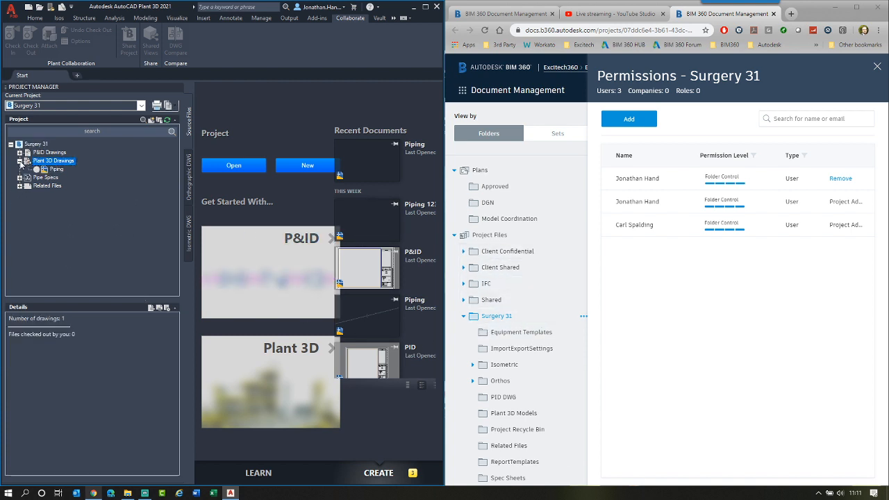
{"action": "left_click", "coordinate": [57, 170]}
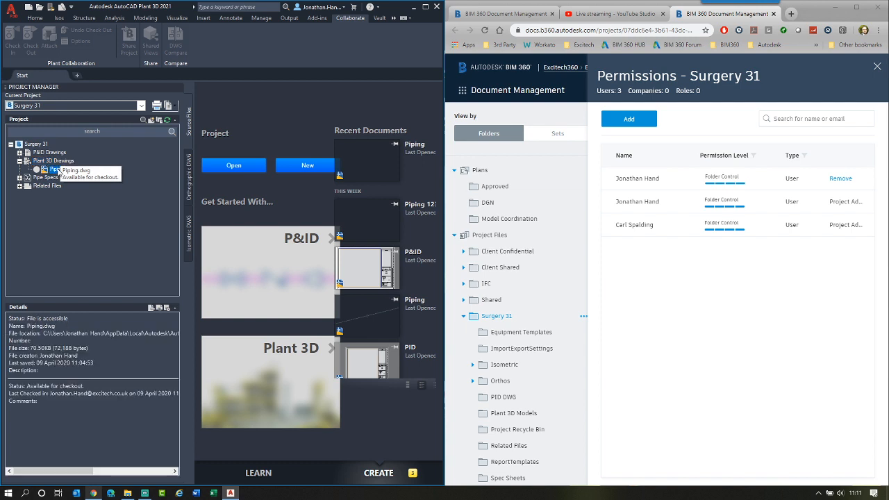
{"action": "key", "text": "ctrl"}
{"action": "key", "text": "ctrl"}
{"action": "left_click", "coordinate": [56, 172]}
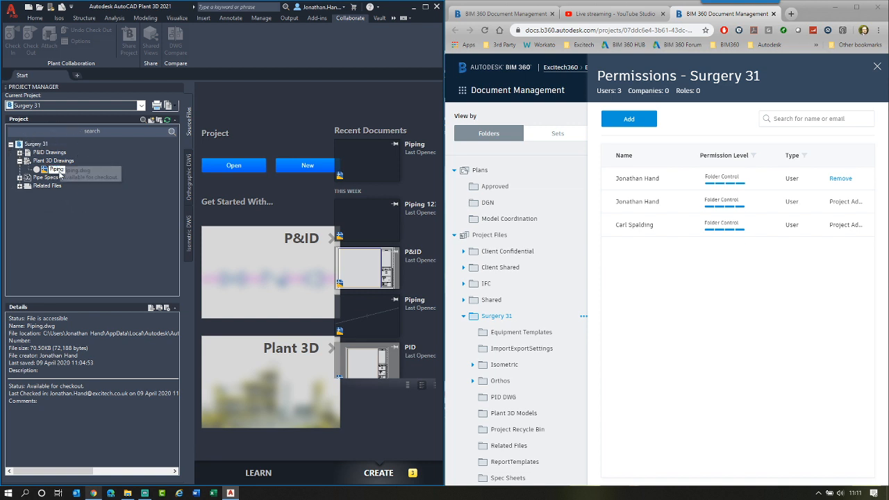
Check out and open the Piping drawing of the cloud project, and maximize the Plant 3D window
{"action": "right_click", "coordinate": [60, 174]}
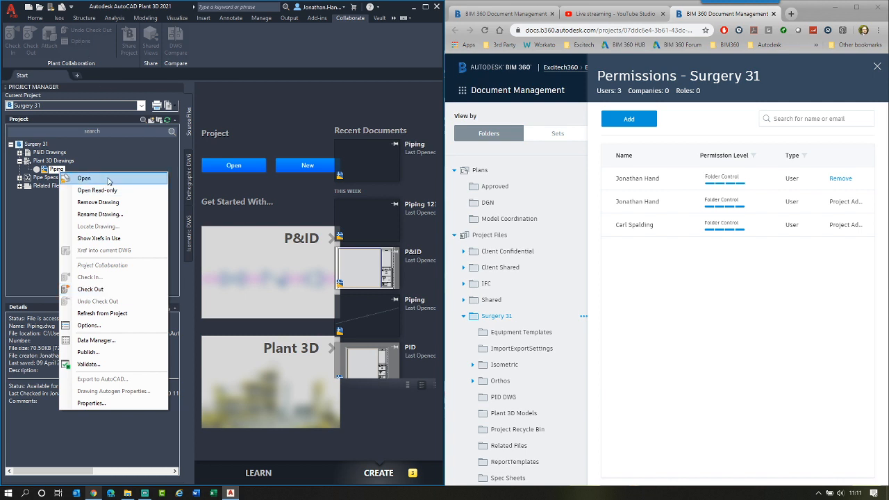
{"action": "left_click", "coordinate": [99, 295]}
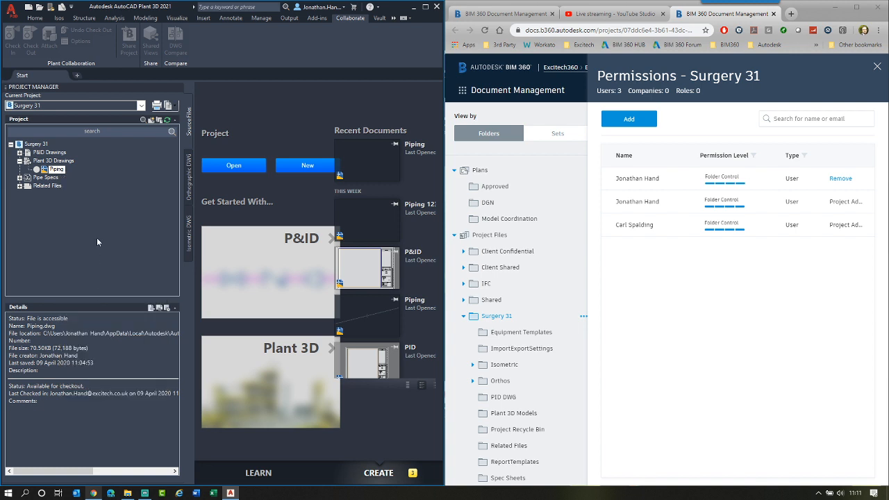
{"action": "right_click", "coordinate": [39, 171]}
{"action": "left_click", "coordinate": [89, 173]}
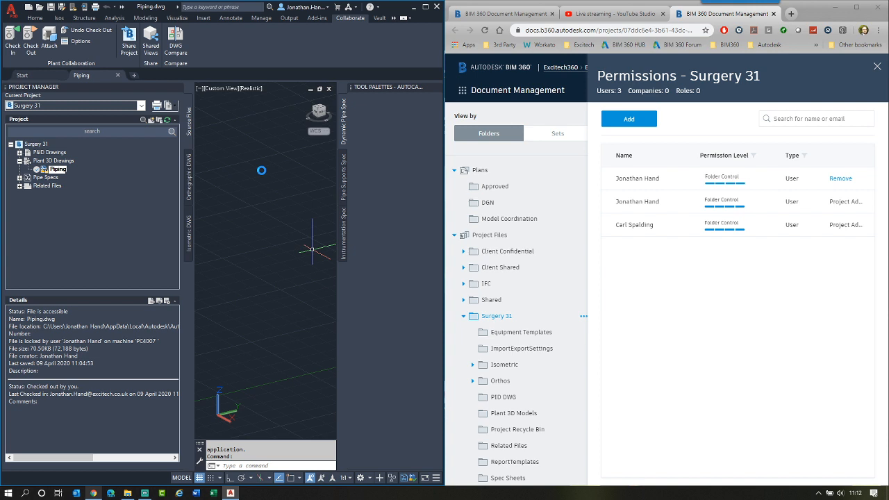
{"action": "left_click", "coordinate": [264, 175]}
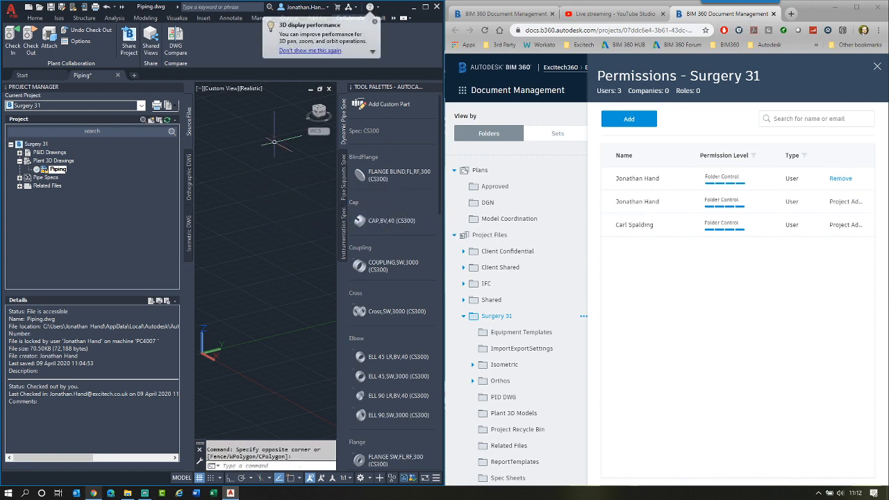
{"action": "left_click", "coordinate": [425, 6]}
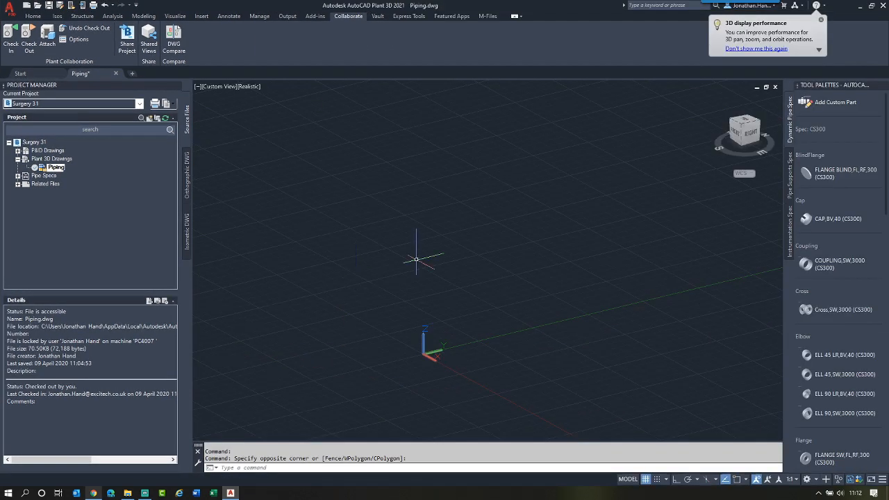
Draw a structural member from 0,0 with a length of 5000 along the Y axis, with Ortho on
{"action": "middle_click_drag", "start_coordinate": [425, 245], "coordinate": [355, 251]}
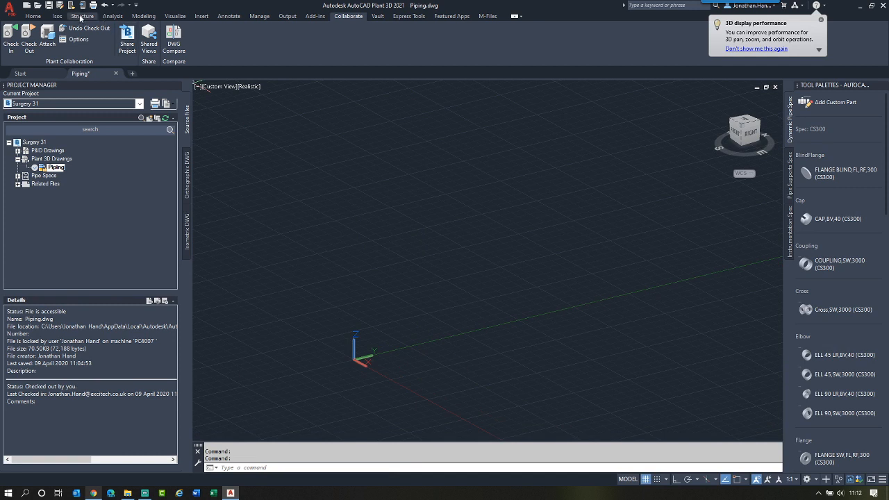
{"action": "left_click", "coordinate": [81, 17]}
{"action": "left_click", "coordinate": [13, 35]}
{"action": "type", "text": "0,0"}
{"action": "key", "text": "Return"}
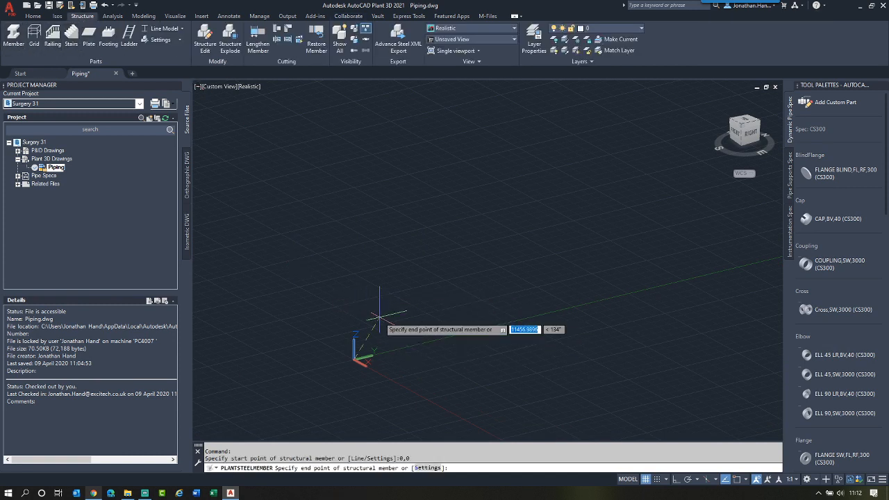
{"action": "left_click", "coordinate": [677, 480]}
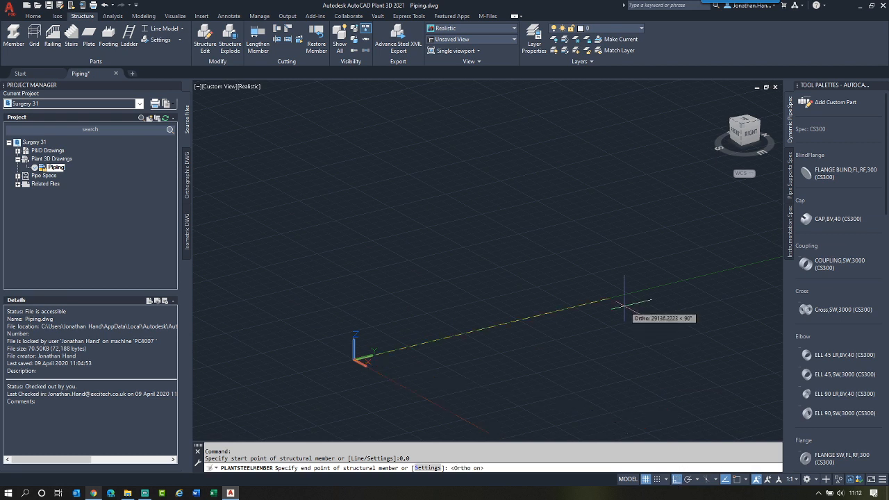
{"action": "type", "text": "5000"}
{"action": "key", "text": "Return"}
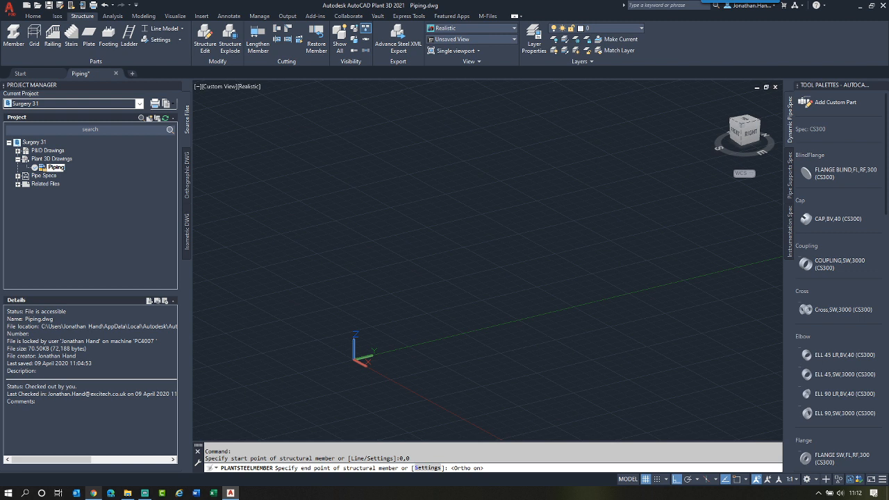
{"action": "key", "text": "Return"}
Inspect the full length and profile of the new structural member in the Piping model
{"action": "scroll", "coordinate": [510, 243], "scroll_direction": "down", "scroll_amount": 3}
{"action": "middle_click_drag", "start_coordinate": [447, 248], "coordinate": [358, 205]}
{"action": "middle_click", "coordinate": [384, 262]}
{"action": "middle_click", "coordinate": [384, 262]}
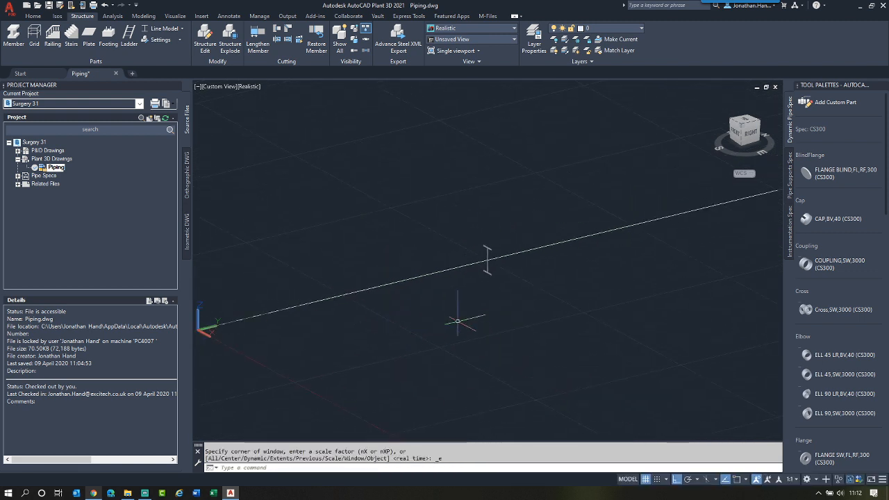
{"action": "left_click", "coordinate": [494, 260]}
{"action": "scroll", "coordinate": [462, 316], "scroll_direction": "down", "scroll_amount": 4}
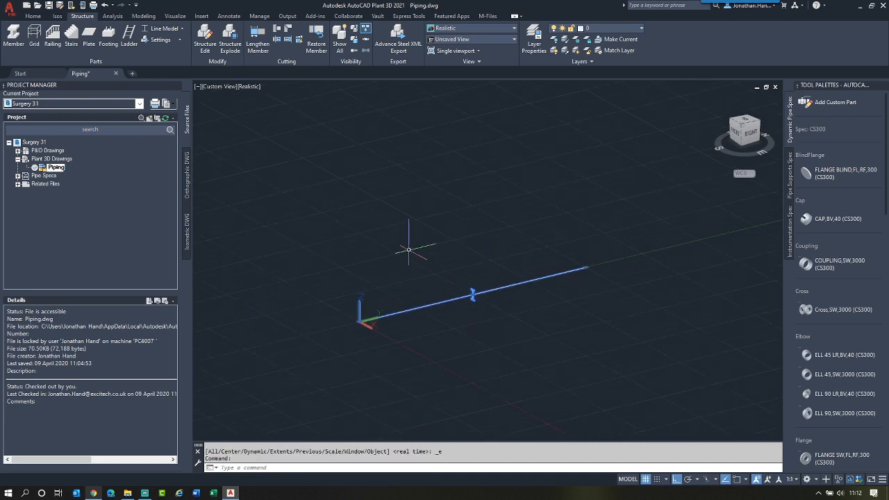
{"action": "key", "text": "Escape"}
{"action": "middle_click", "coordinate": [323, 217]}
{"action": "middle_click", "coordinate": [324, 218]}
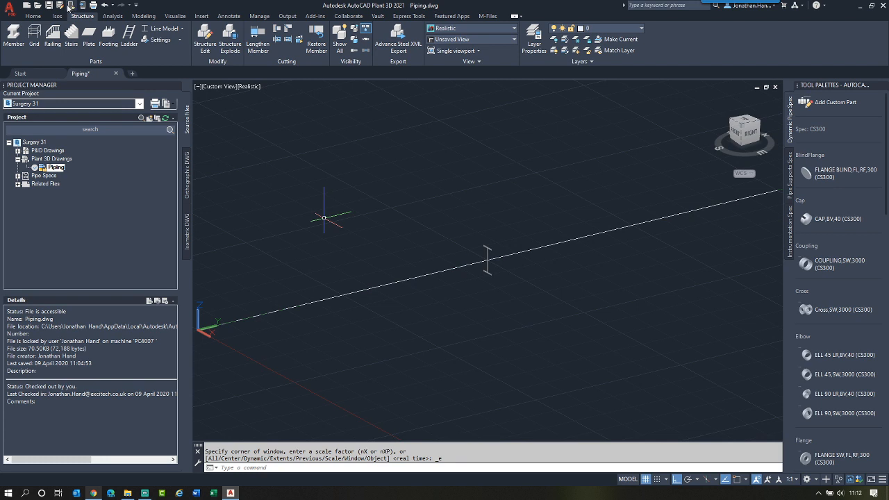
Check in the Piping drawing to the BIM 360 project from the project tree
{"action": "right_click", "coordinate": [57, 170]}
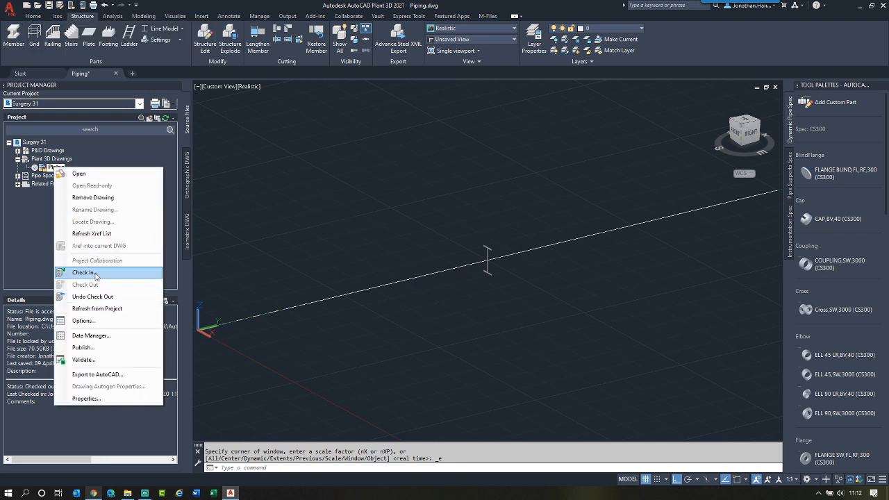
{"action": "left_click", "coordinate": [353, 174]}
{"action": "left_click", "coordinate": [303, 152]}
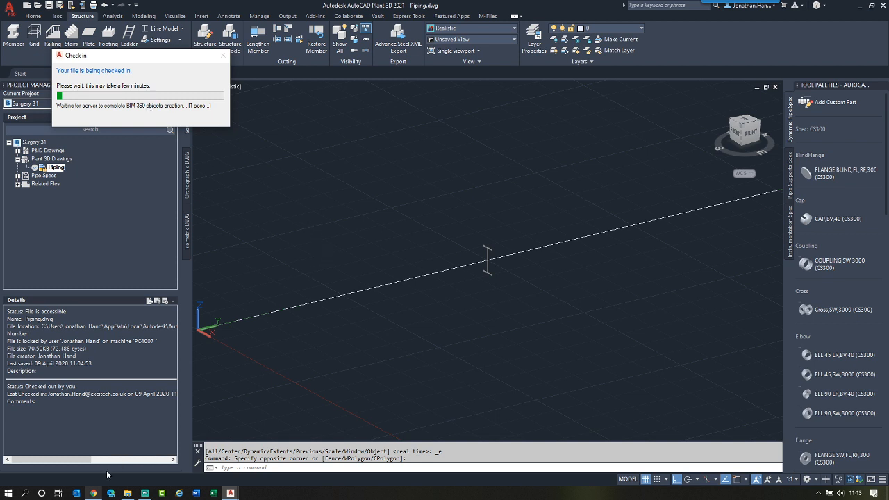
Switch to BIM 360 in Chrome, close the folder permissions, and examine the Piping.dwg entry in Plant 3D Models before returning to Plant 3D
{"action": "left_click", "coordinate": [93, 493]}
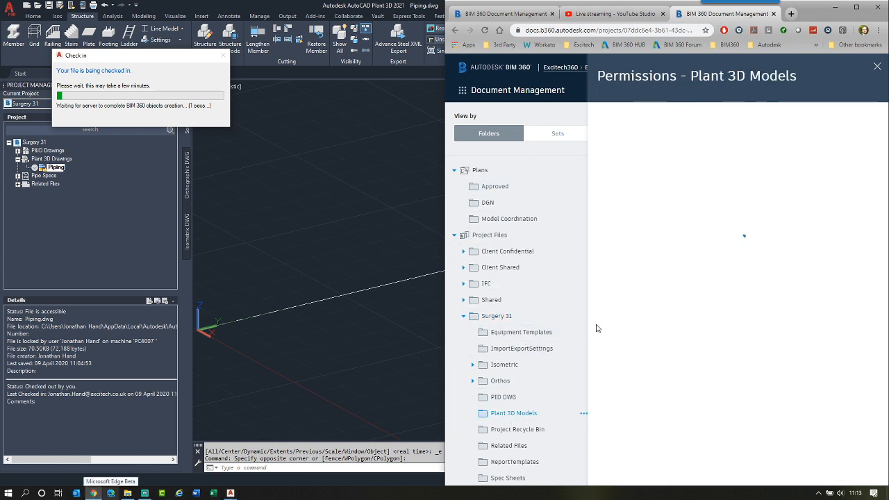
{"action": "left_click", "coordinate": [878, 66]}
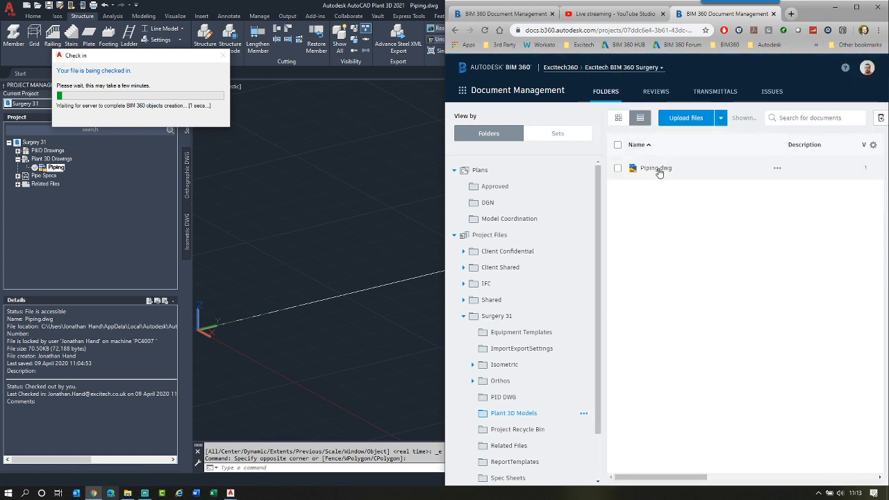
{"action": "left_click", "coordinate": [856, 6]}
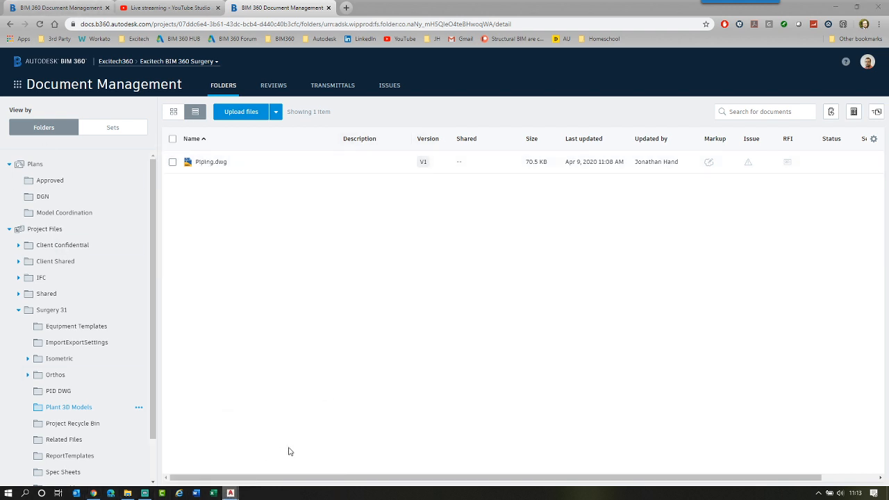
{"action": "left_click", "coordinate": [836, 7]}
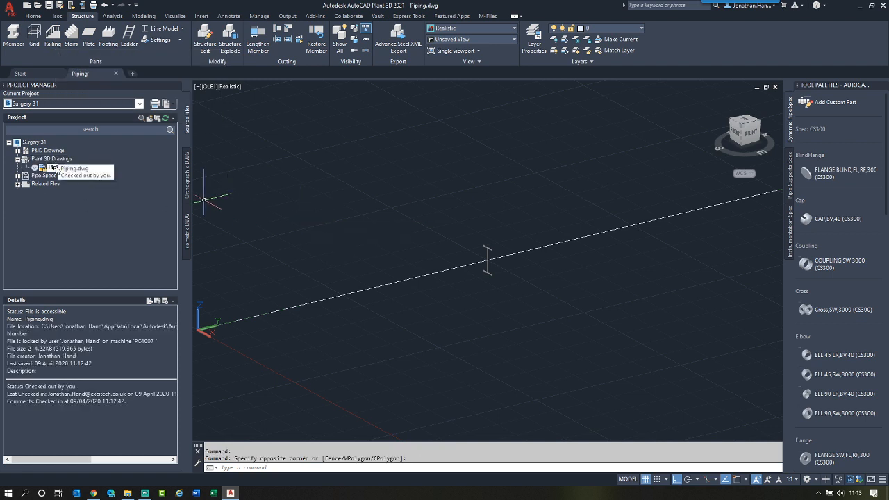
Check in Piping.dwg again without keeping it open for editing or cleaning up cached files
{"action": "left_click", "coordinate": [348, 16]}
{"action": "left_click", "coordinate": [11, 34]}
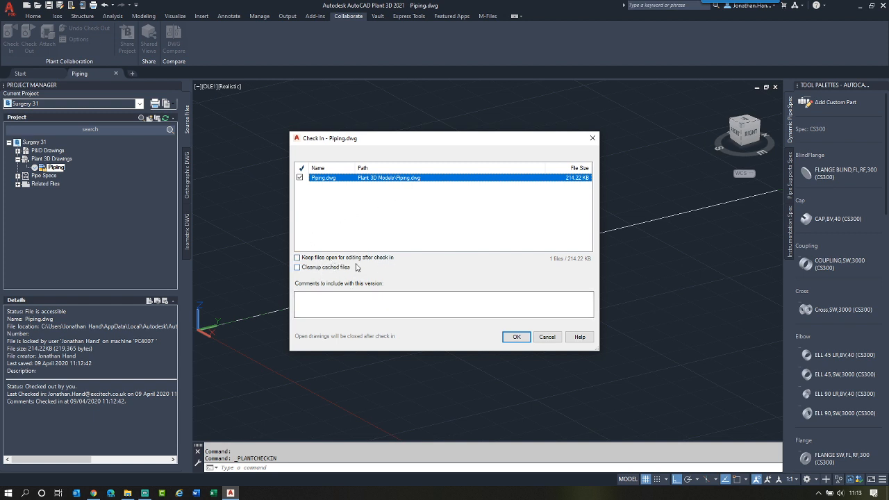
{"action": "left_click", "coordinate": [517, 337]}
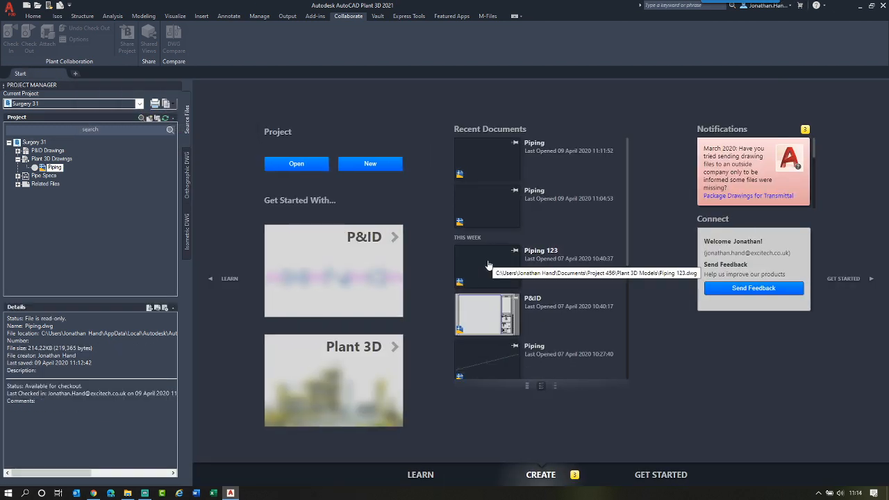
Switch to BIM 360 in Chrome and review the version of Piping.dwg and its 2D and 3D views, then close the viewer
{"action": "left_click", "coordinate": [93, 494]}
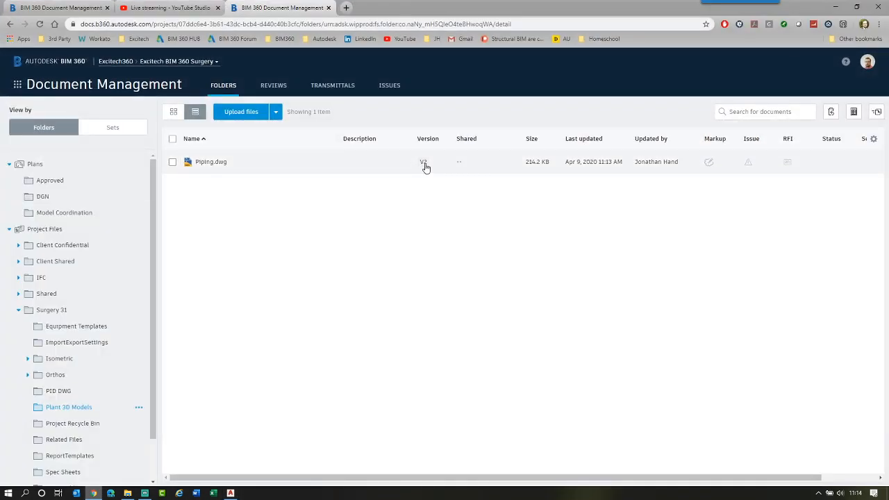
{"action": "left_click", "coordinate": [201, 163]}
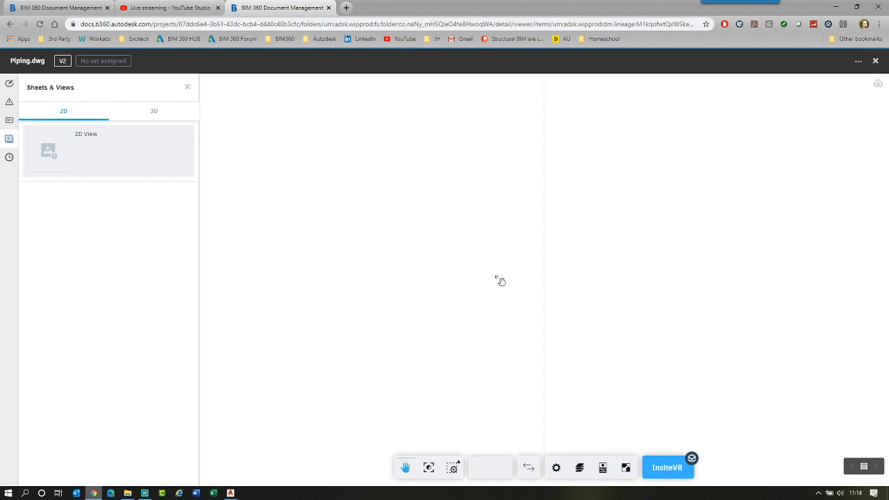
{"action": "left_click", "coordinate": [148, 118]}
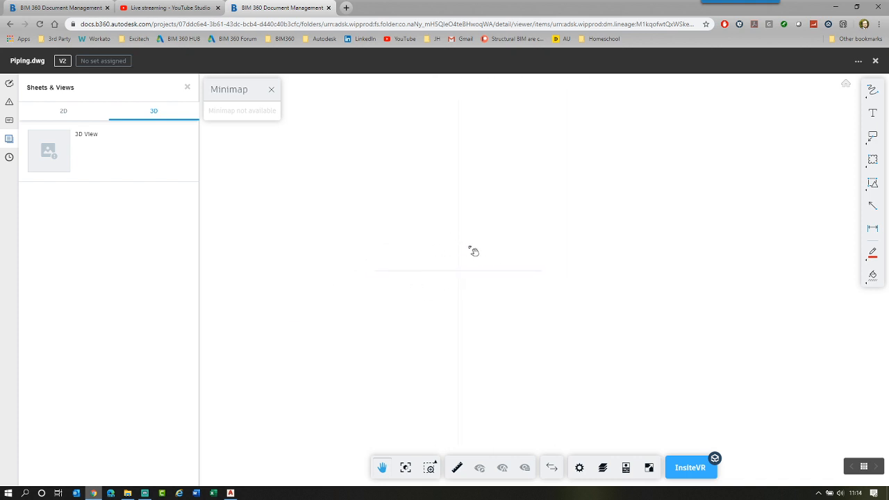
{"action": "left_click", "coordinate": [874, 62]}
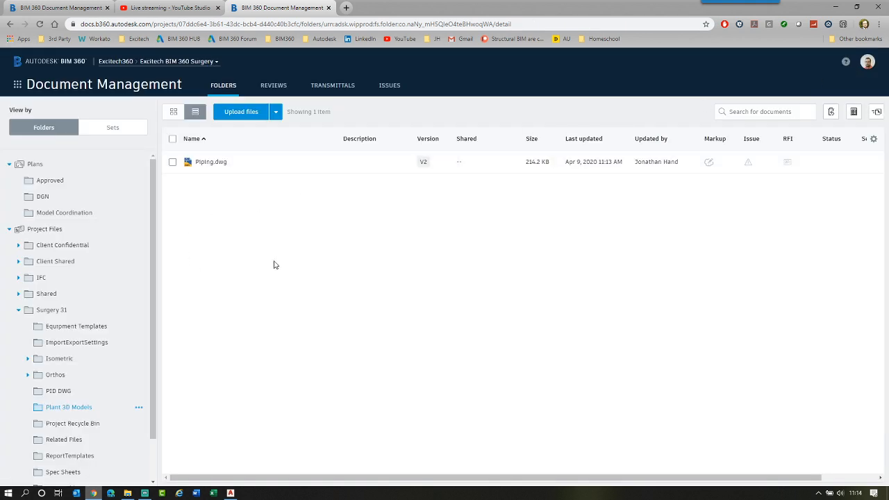
Arrange Plant 3D and the BIM 360 browser window side by side, and open the PID DWG folder of Surgery 31
{"action": "left_click", "coordinate": [231, 494]}
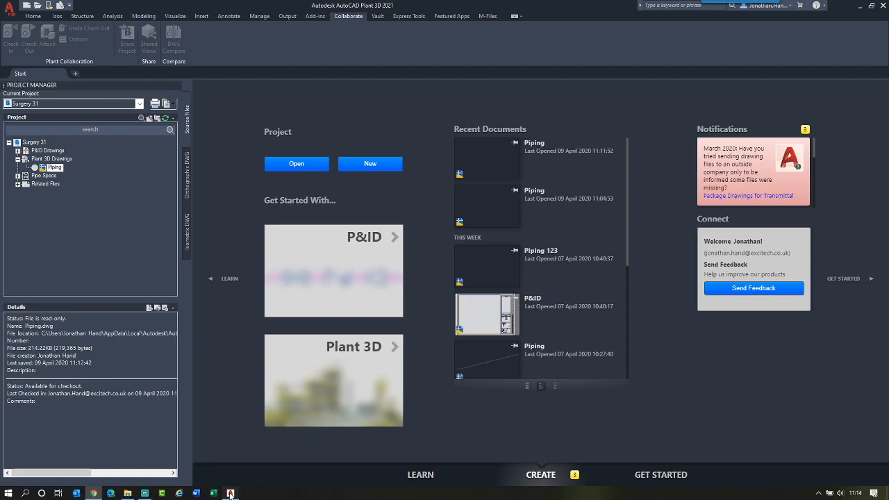
{"action": "key", "text": "super+Left"}
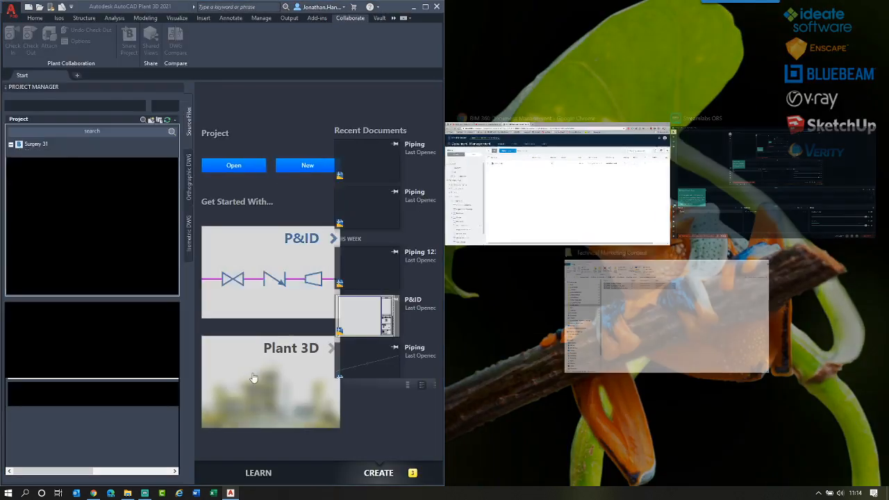
{"action": "left_click", "coordinate": [93, 493]}
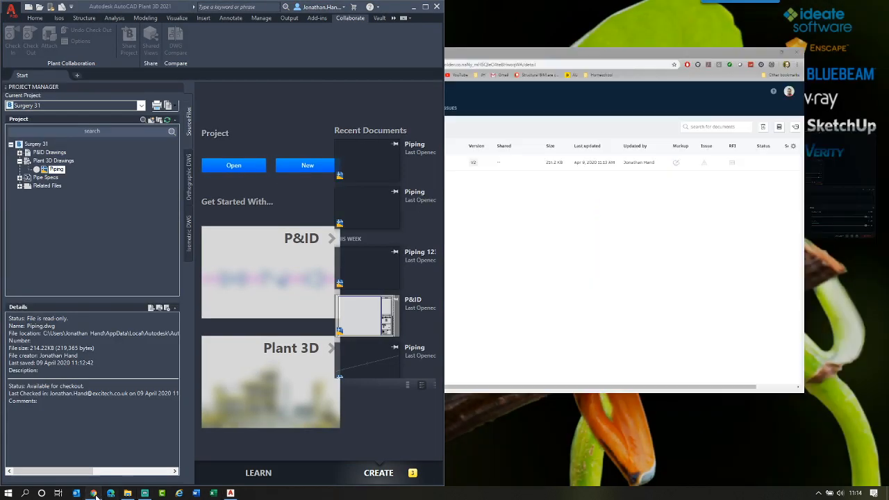
{"action": "key", "text": "super+Right"}
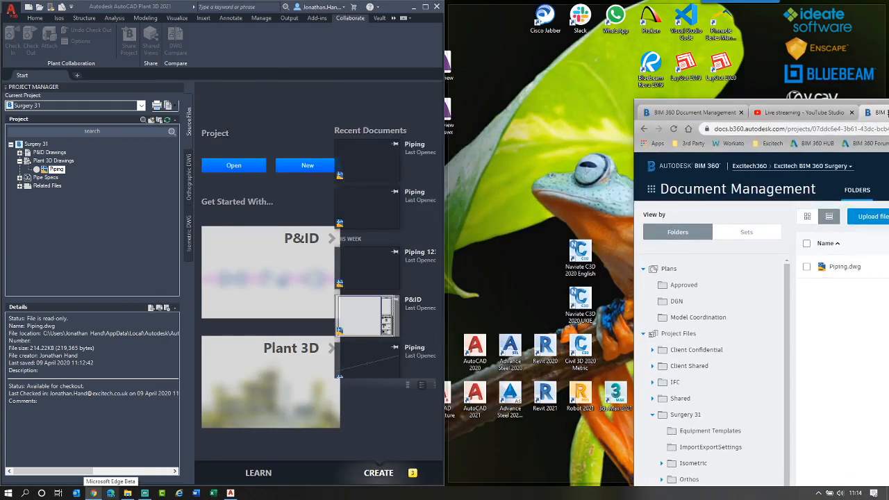
{"action": "left_click", "coordinate": [507, 399]}
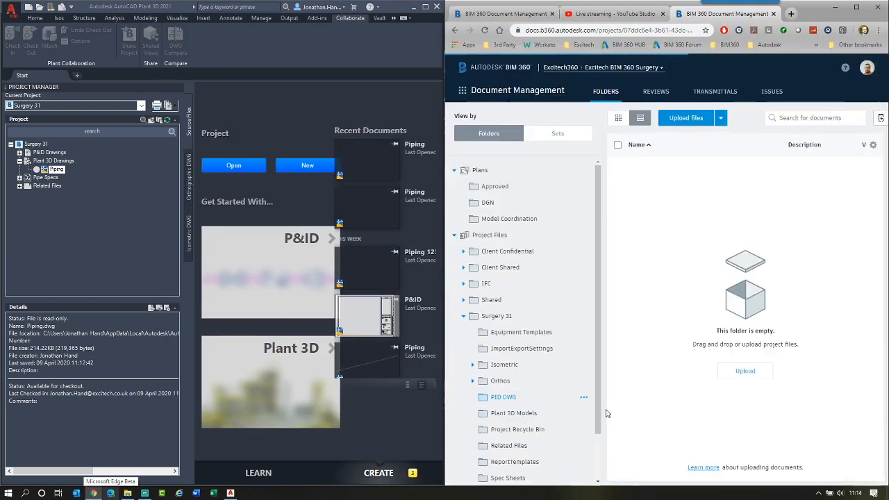
Create a new drawing named PID.dwg under P&ID Drawings using the PID ISO A1 -Color Dependent Plot Styles.dwt template
{"action": "left_click", "coordinate": [50, 153]}
{"action": "right_click", "coordinate": [50, 155]}
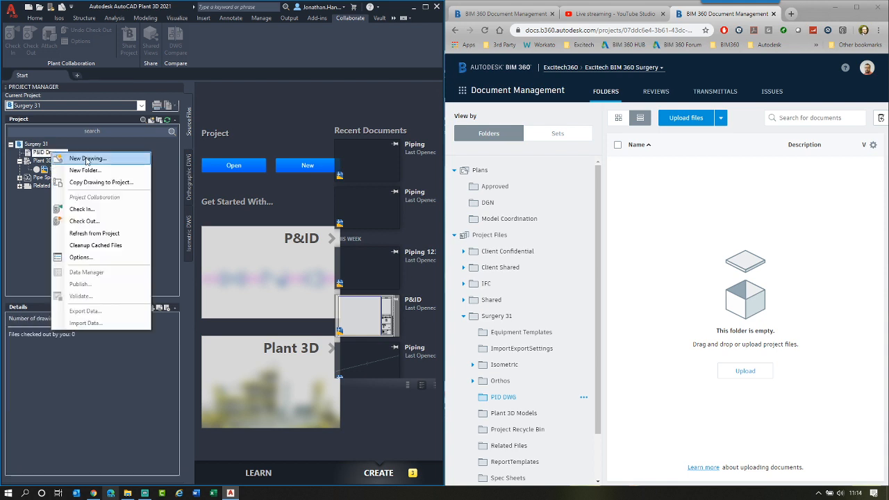
{"action": "left_click", "coordinate": [69, 156]}
{"action": "type", "text": "PID.dwg"}
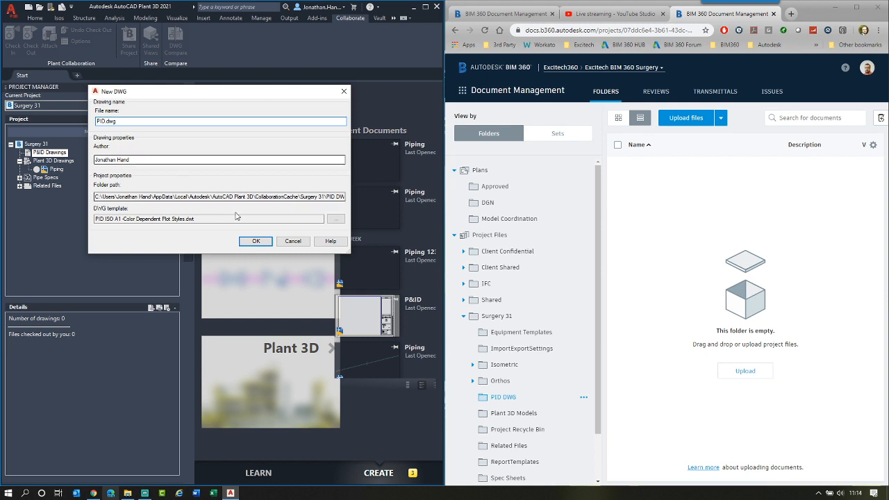
{"action": "left_click", "coordinate": [261, 242]}
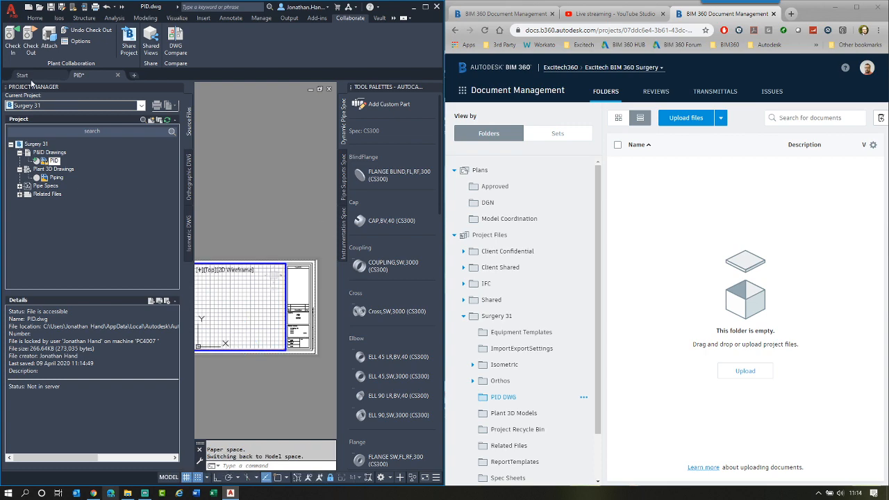
Check in PID.dwg without keeping it open for editing, and open the uploaded file in the BIM 360 viewer
{"action": "left_click", "coordinate": [13, 51]}
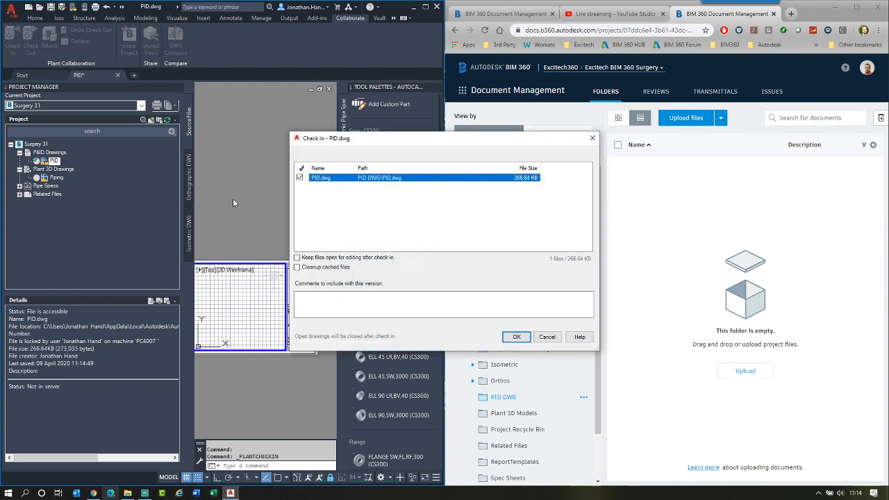
{"action": "left_click", "coordinate": [512, 337]}
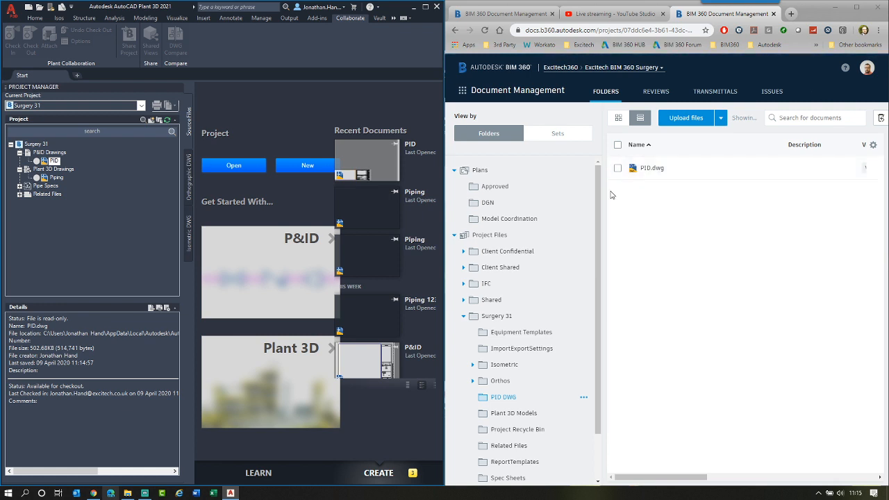
{"action": "left_click", "coordinate": [652, 171]}
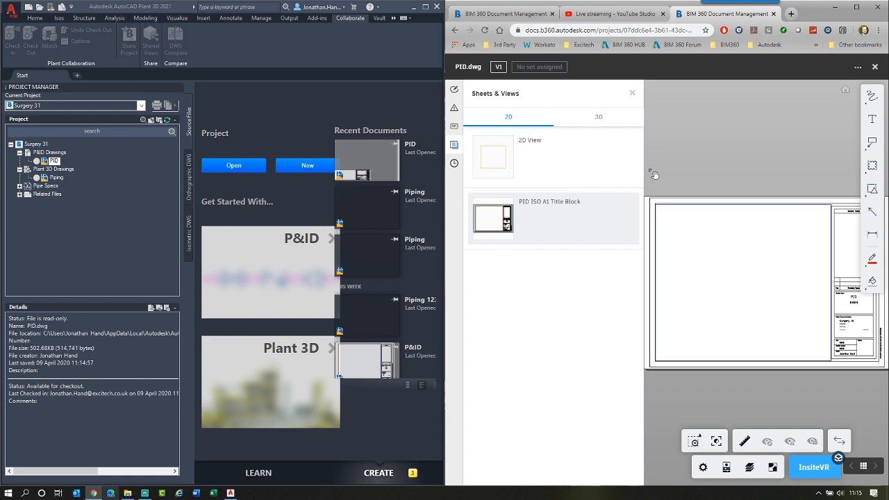
Expand the Pipe Specs of the Surgery 31 project to examine the spec list, then collapse it
{"action": "left_click", "coordinate": [19, 188]}
{"action": "left_click", "coordinate": [20, 188]}
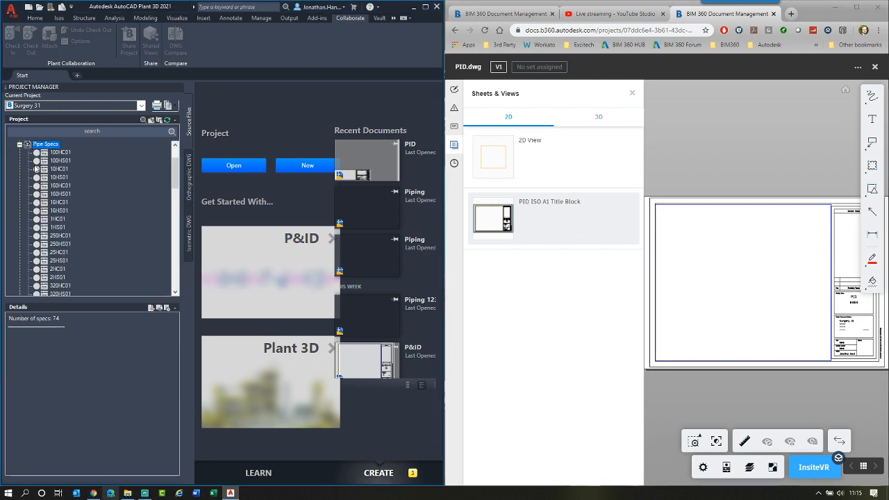
{"action": "left_click", "coordinate": [19, 145]}
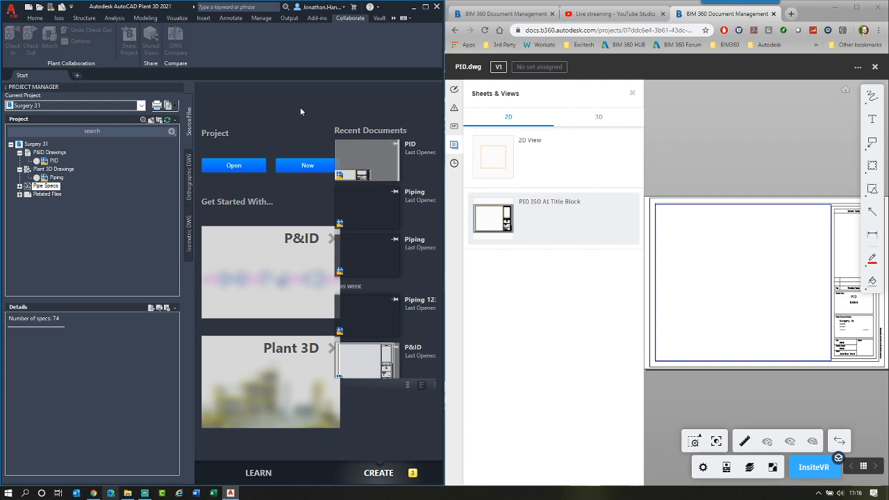
{"action": "left_click", "coordinate": [591, 14]}
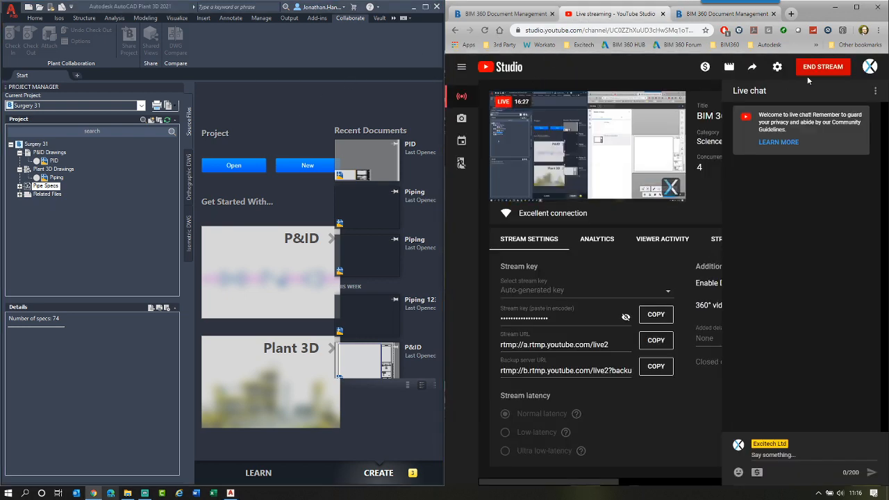